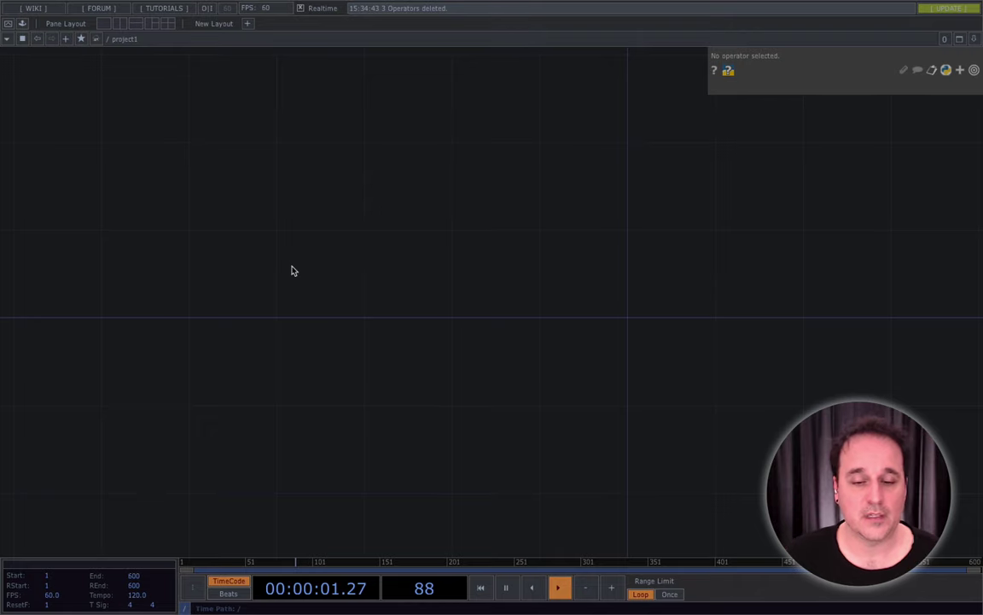
# - Create a Circle TOP in the empty project network
pyautogui.press('Tab')
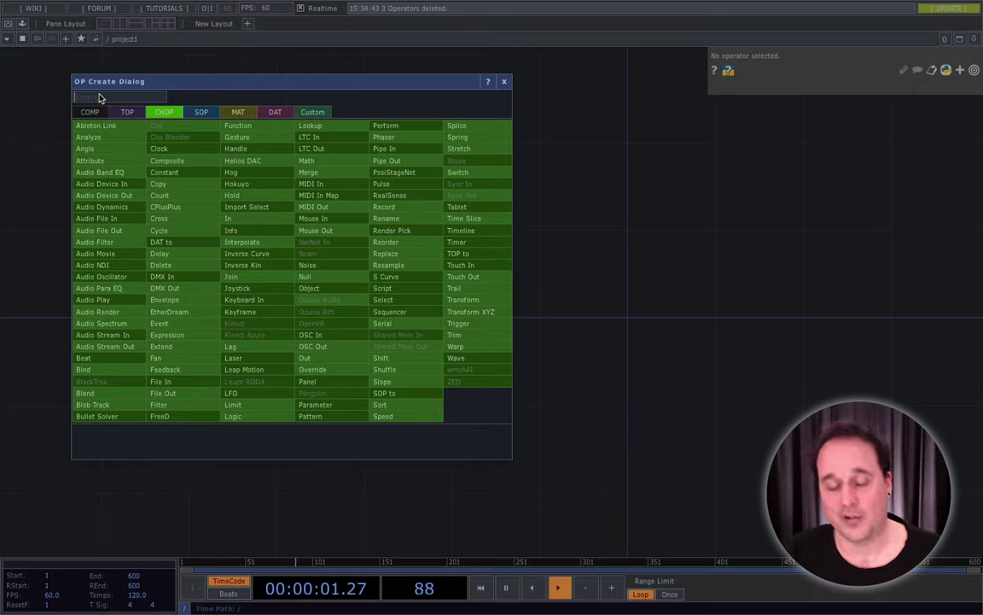
pyautogui.write('circ')
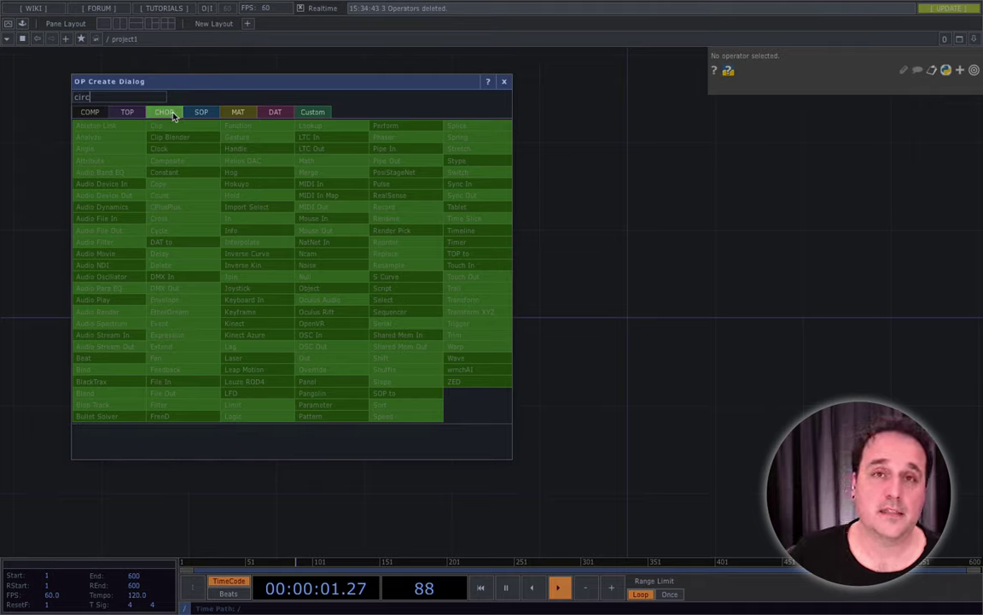
pyautogui.click(128, 113)
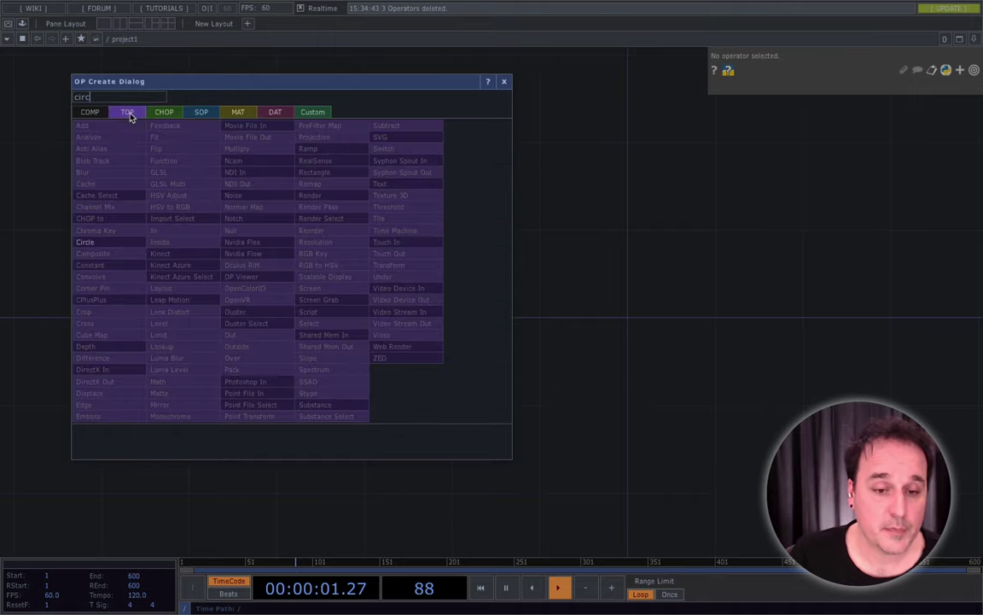
pyautogui.click(103, 247)
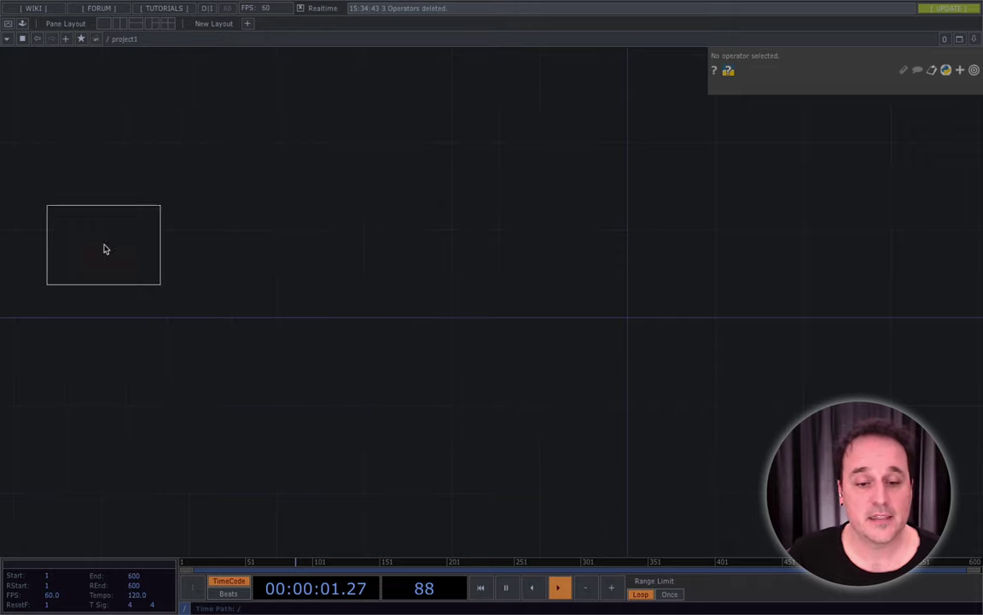
pyautogui.click(197, 315)
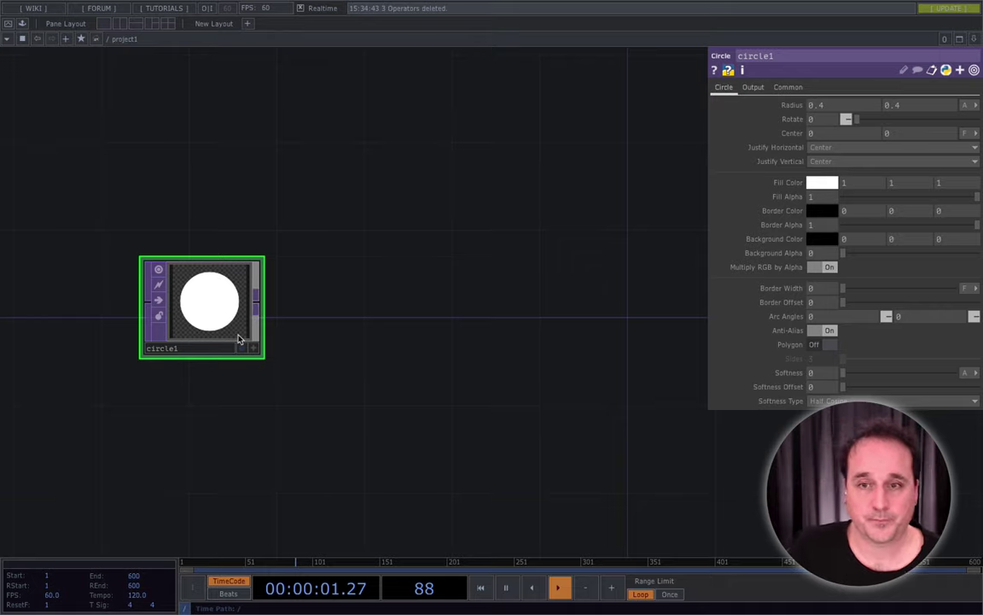
# - Switch the circle's radius units to Pixels and set both radius values to 200
pyautogui.scroll(5, 230, 336)
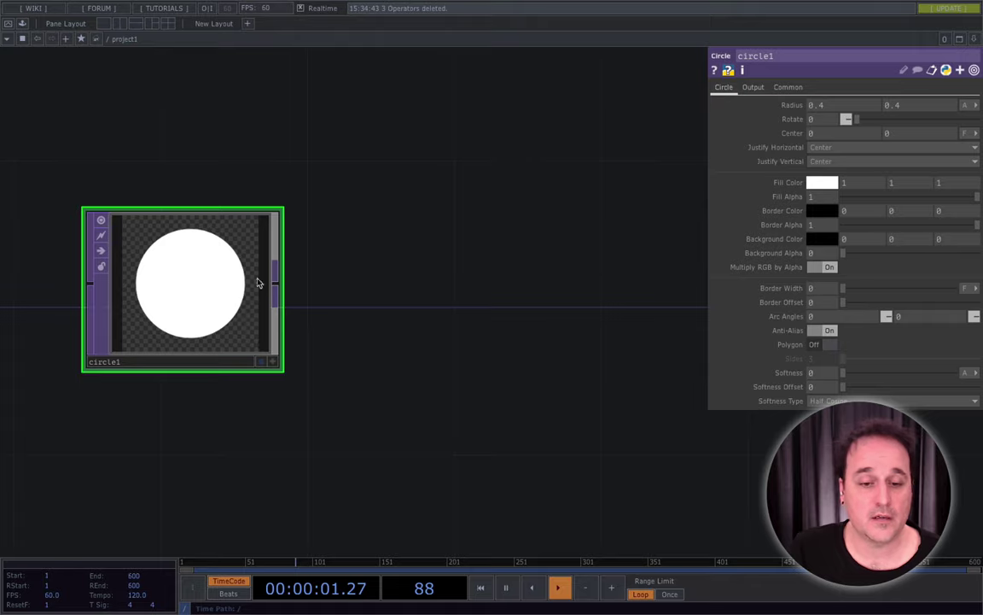
pyautogui.scroll(-1, 259, 281)
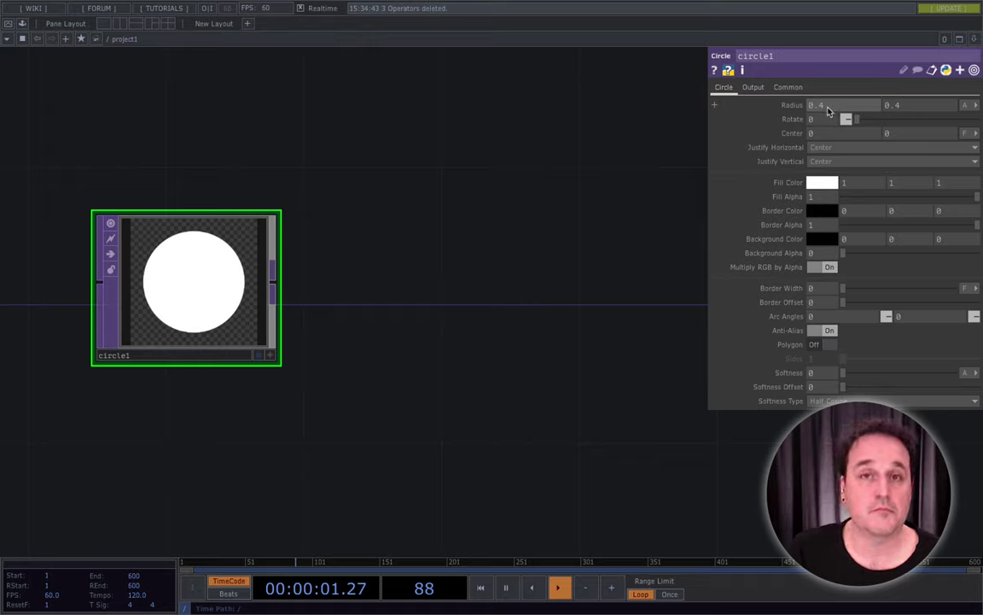
pyautogui.click(976, 106)
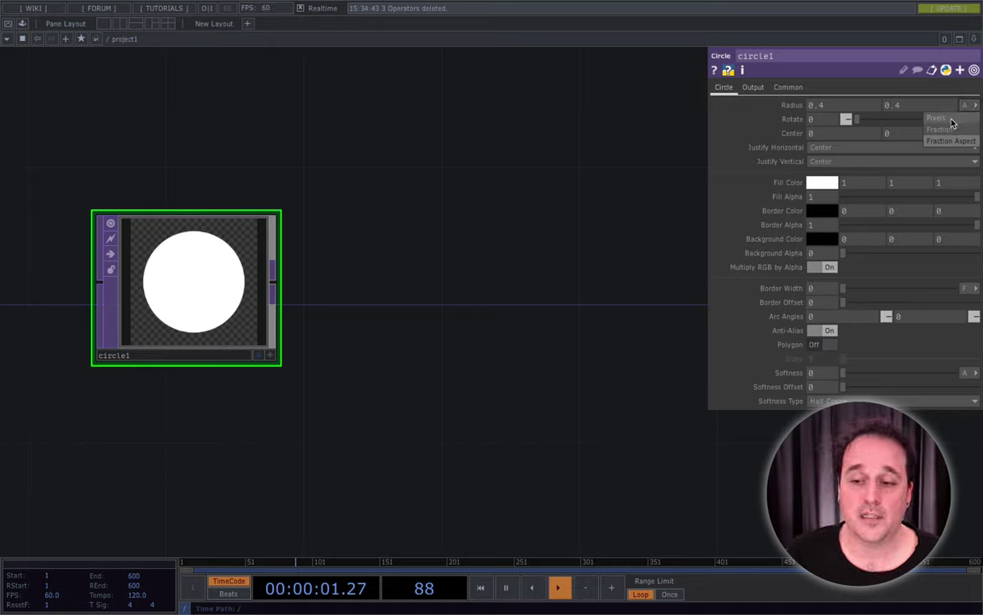
pyautogui.click(937, 118)
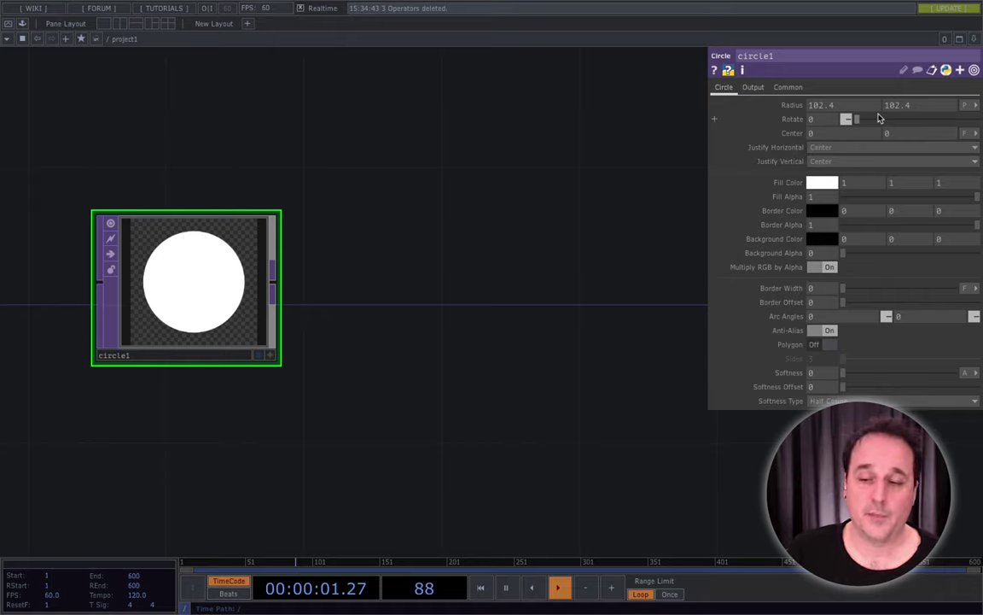
pyautogui.click(821, 105)
pyautogui.write('20')
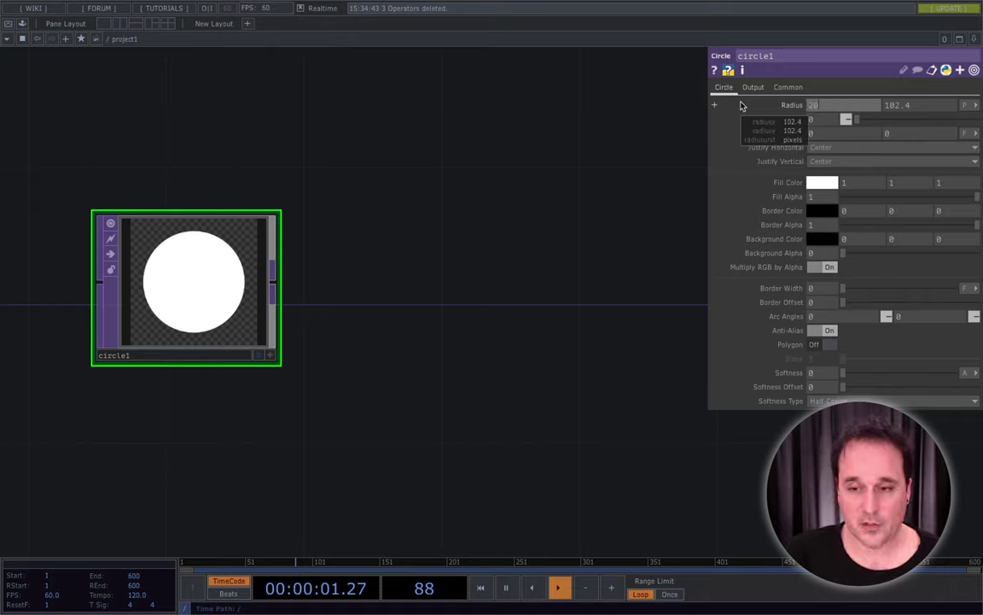
pyautogui.write('0')
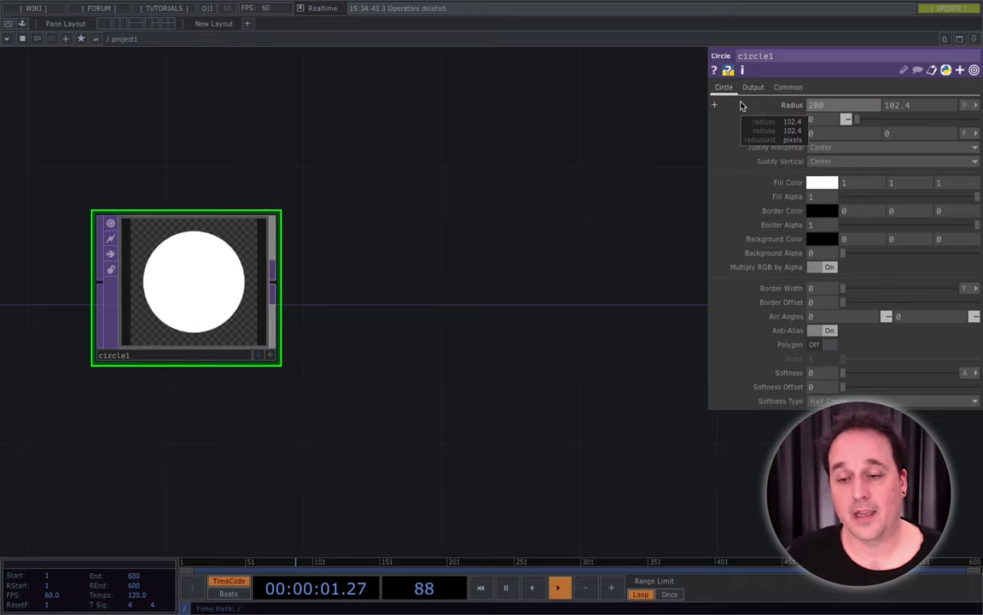
pyautogui.press('Return')
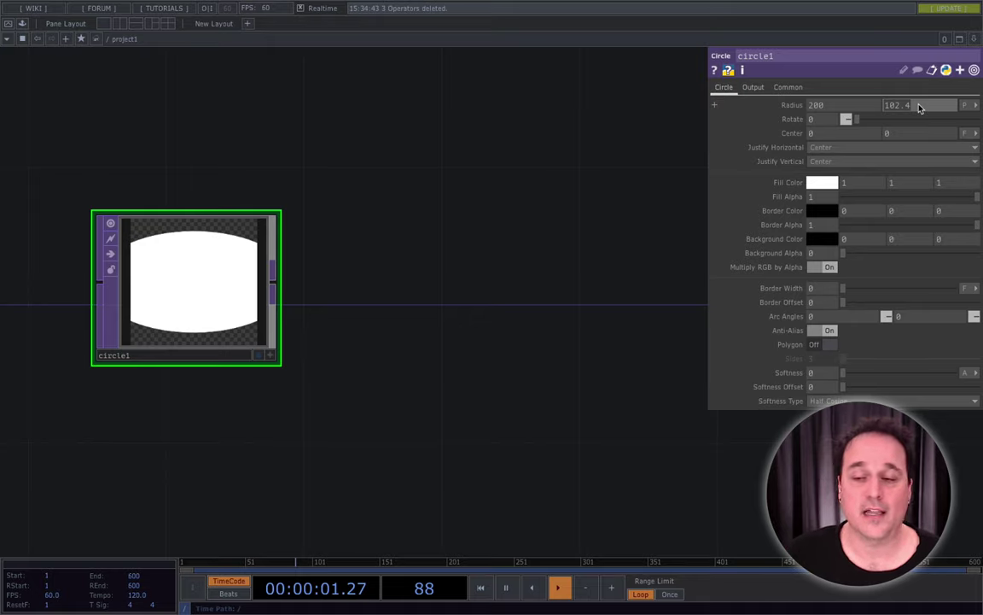
pyautogui.write('200')
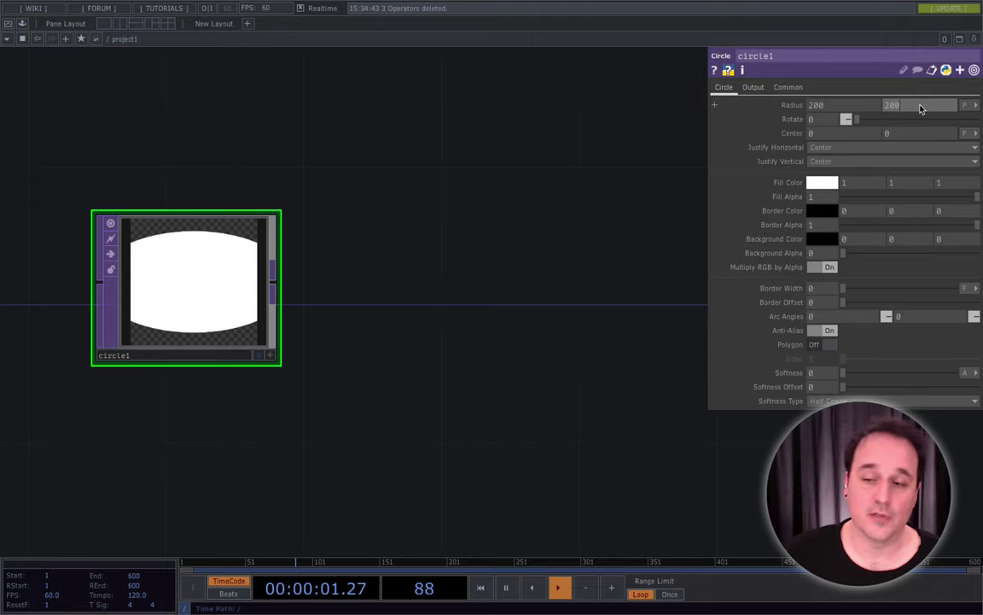
pyautogui.press('Tab')
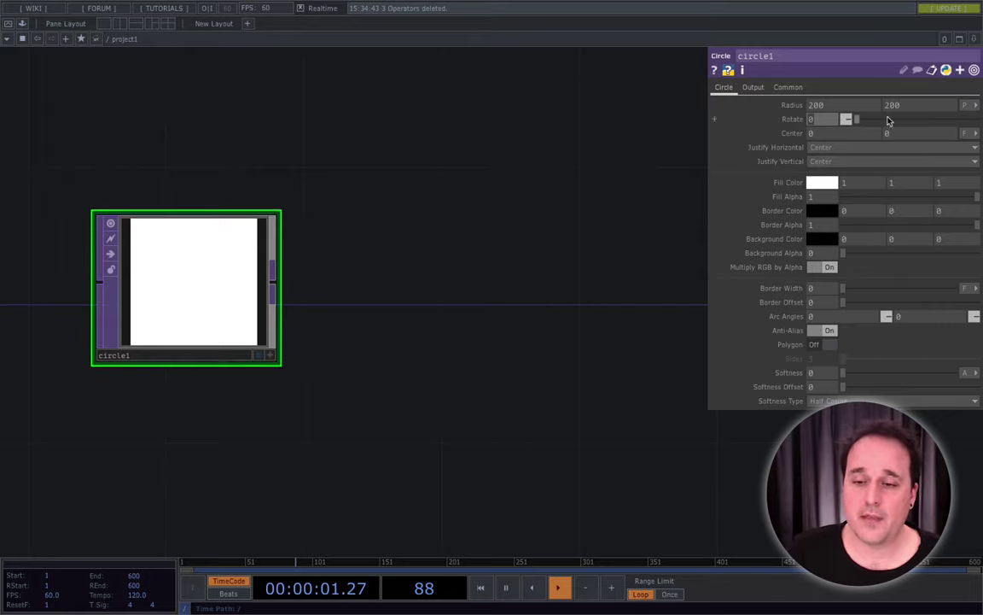
# - Set the circle's output resolution to 1000 by 1000 and return to its shape parameters
pyautogui.click(753, 87)
pyautogui.click(788, 87)
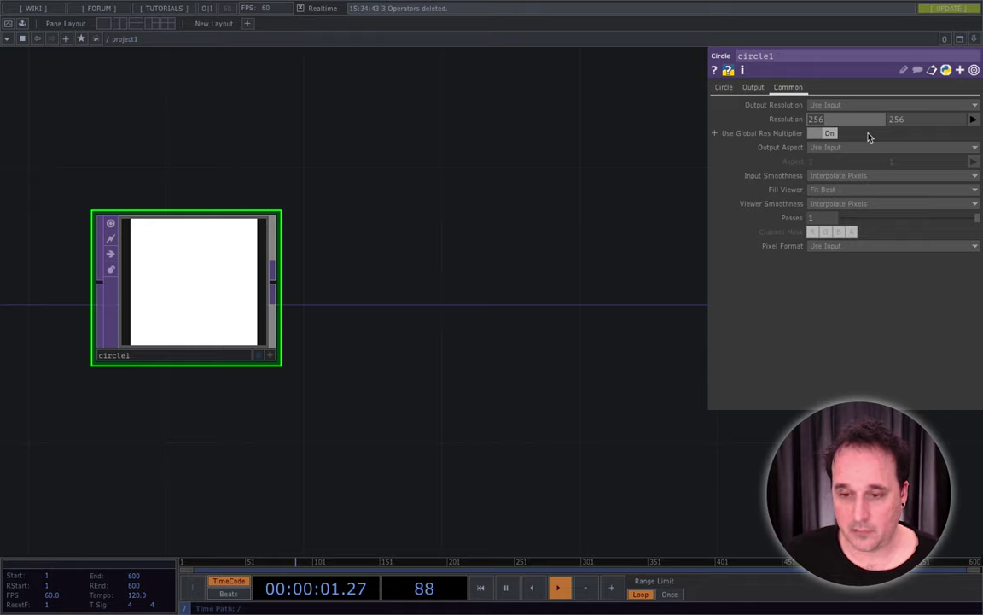
pyautogui.write('1000')
pyautogui.press('Return')
pyautogui.write('1000')
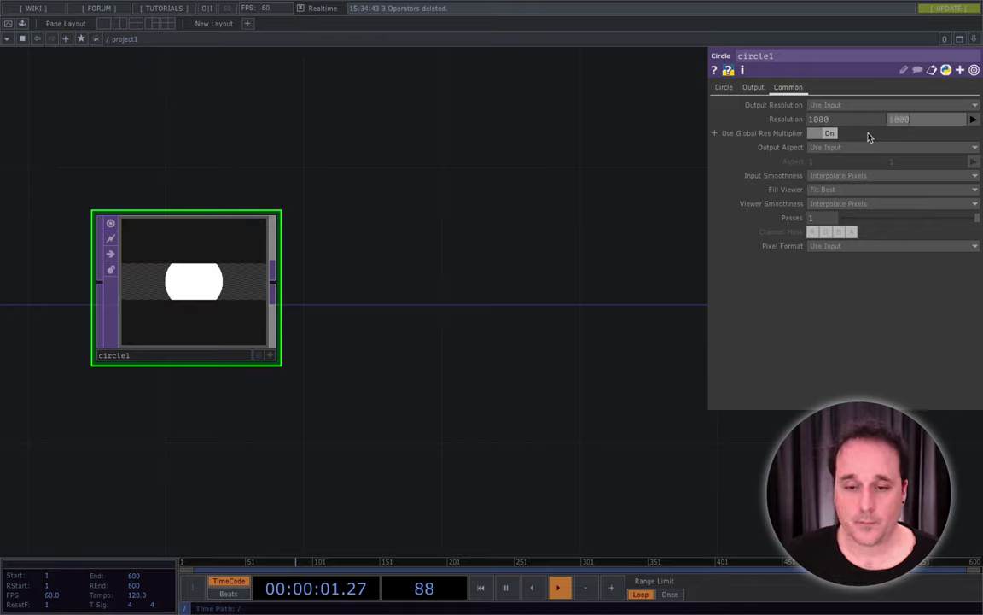
pyautogui.press('Return')
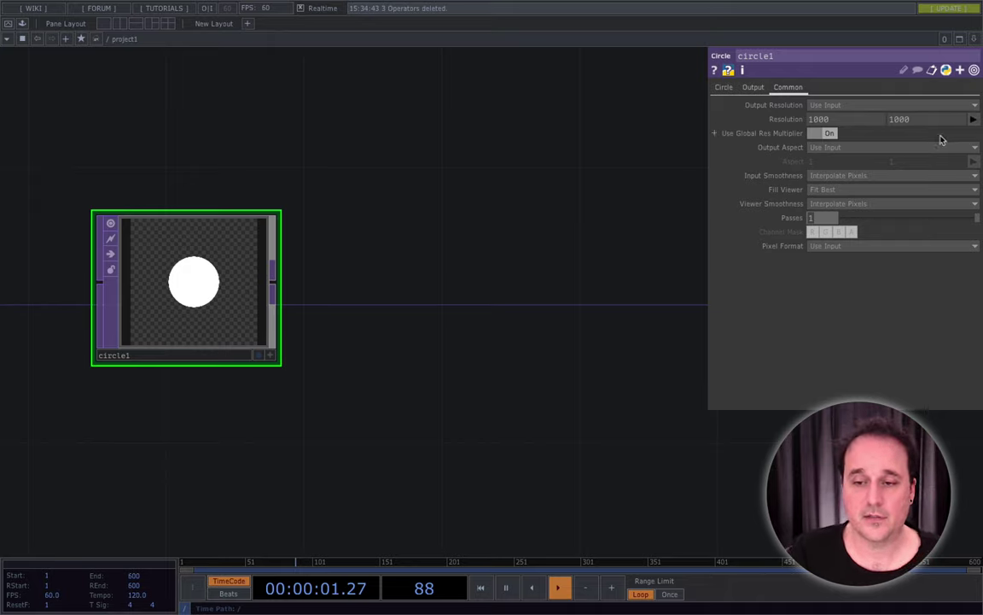
pyautogui.click(723, 88)
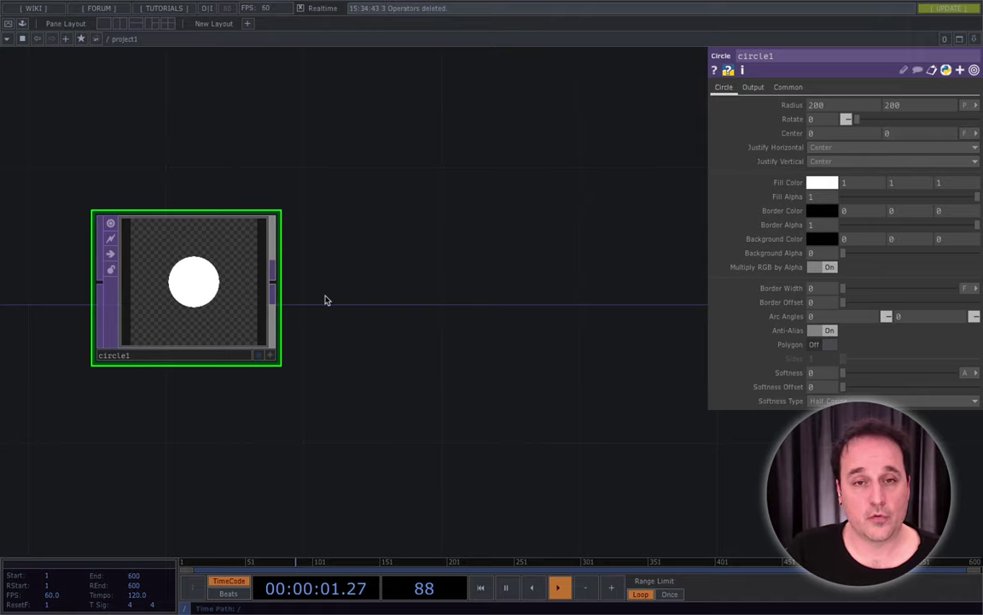
# - Add a Blur TOP fed by the circle's output
pyautogui.rightClick(272, 282)
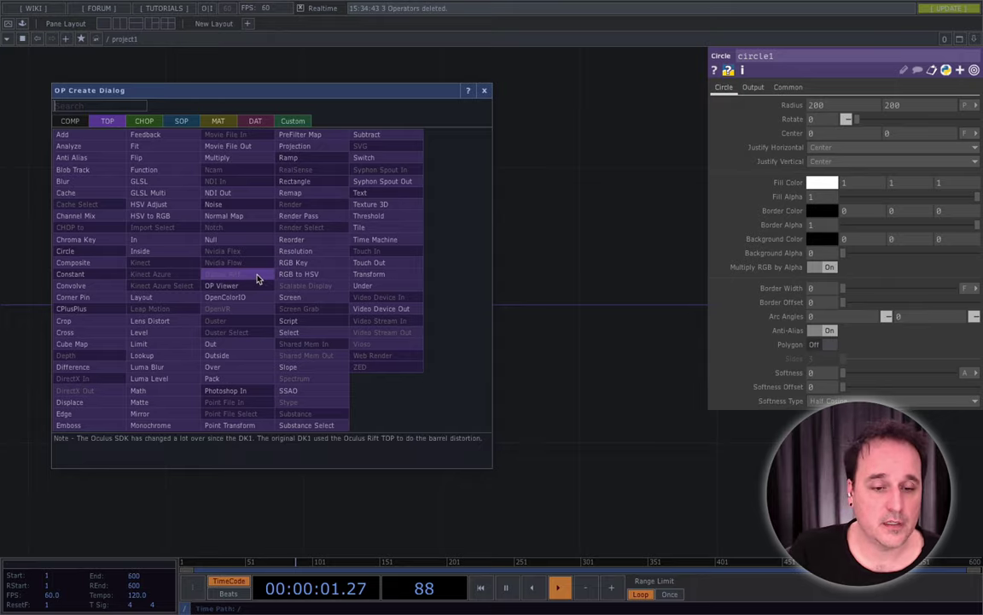
pyautogui.click(73, 184)
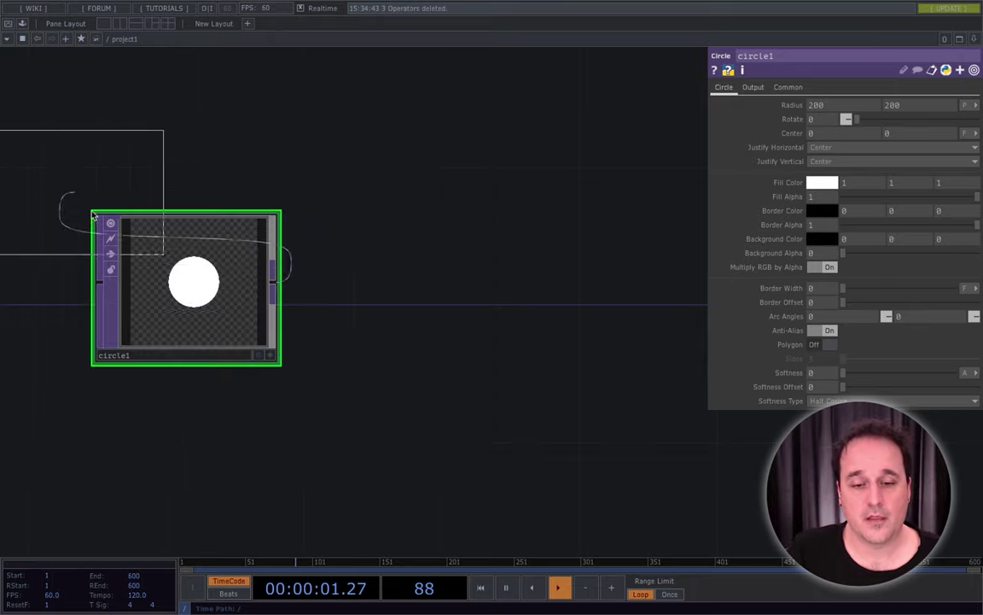
pyautogui.click(431, 282)
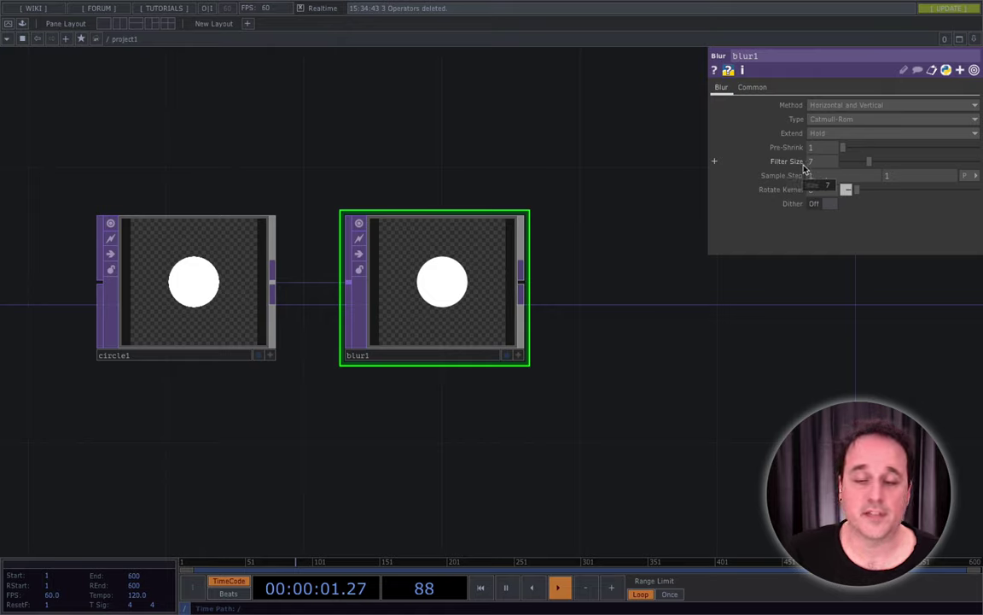
# - Set the blur's Filter Size to 32 and display its result in the network background
pyautogui.moveTo(870, 160); pyautogui.dragTo(979, 162)
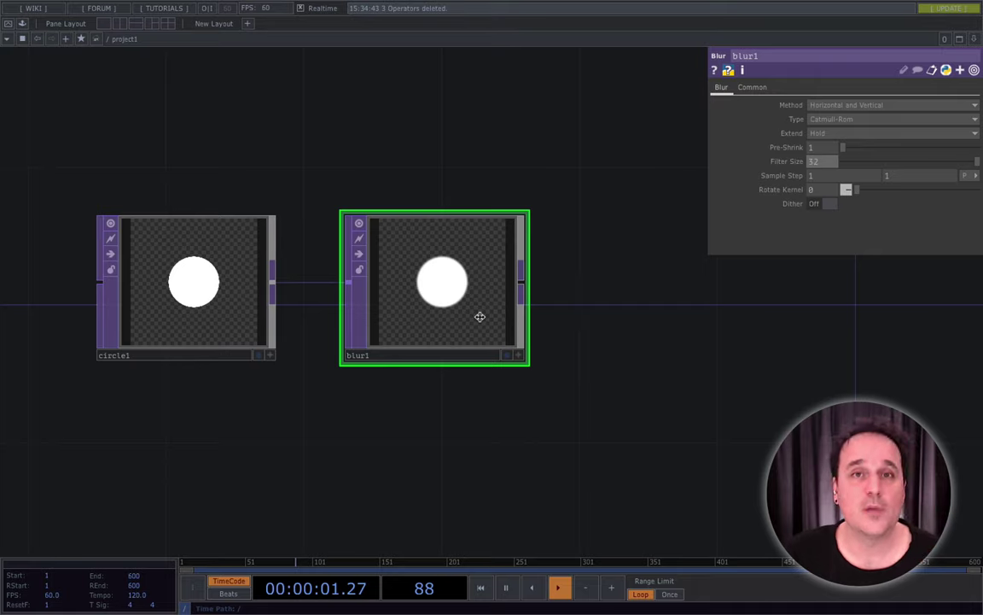
pyautogui.click(507, 355)
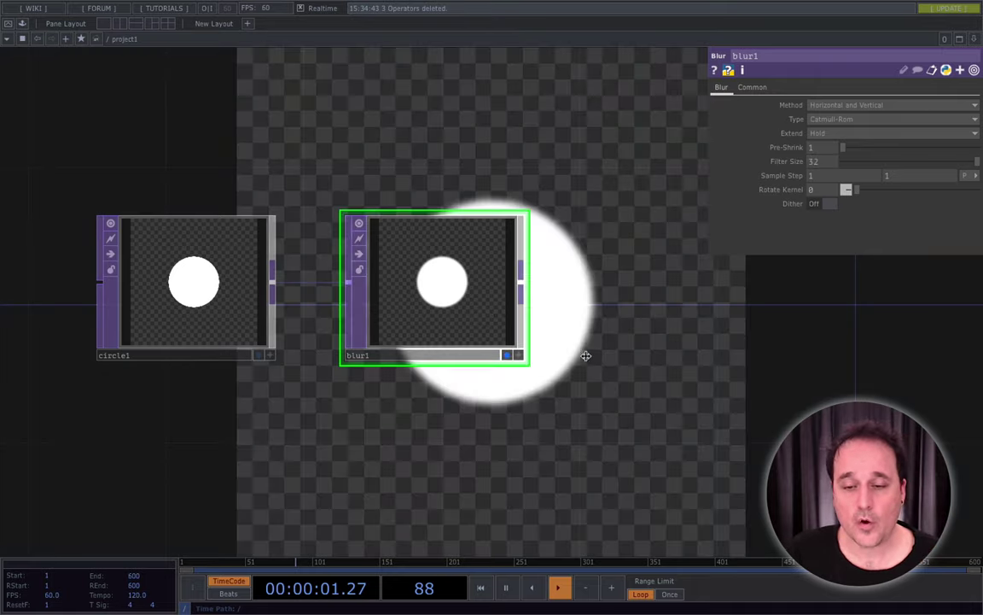
pyautogui.scroll(-3, 580, 362)
pyautogui.scroll(3, 584, 366)
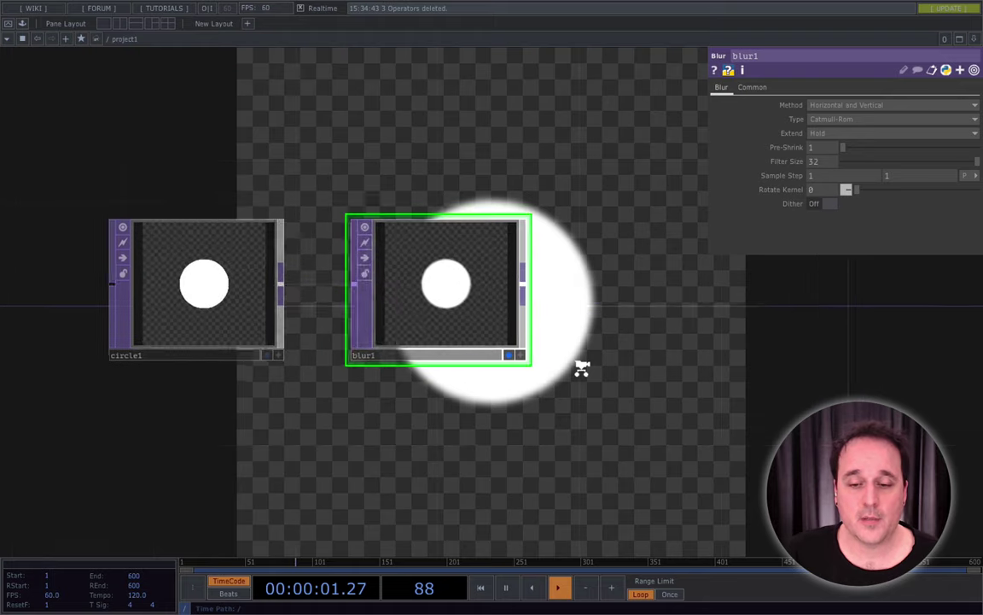
pyautogui.scroll(3, 581, 367)
pyautogui.scroll(-3, 581, 366)
pyautogui.moveTo(631, 380); pyautogui.dragTo(466, 401)
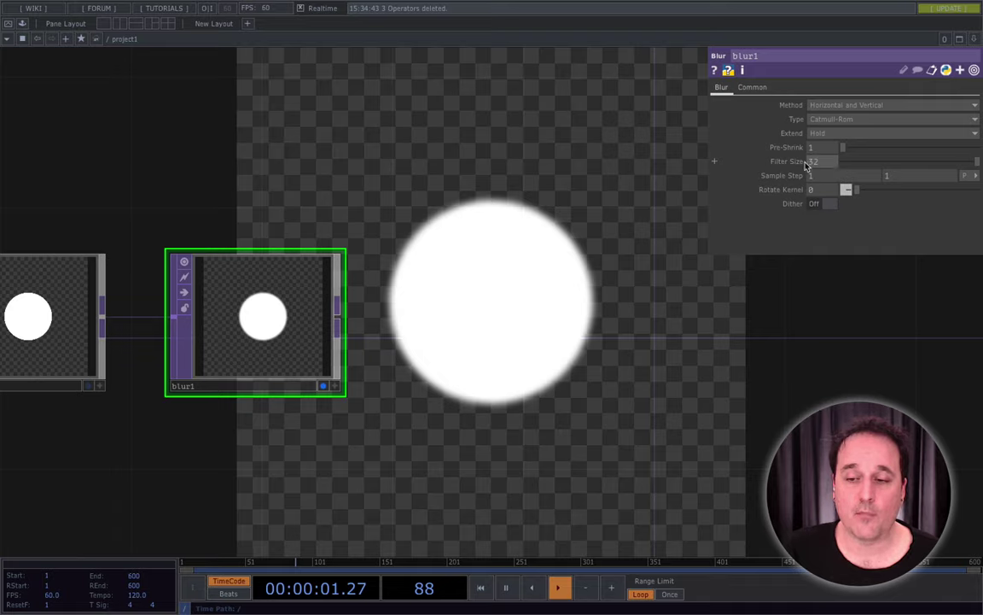
# - Set the blur's Filter Size to 100, beyond the slider's range
pyautogui.moveTo(978, 163)
pyautogui.mouseDown()
pyautogui.moveTo(823, 161)
pyautogui.moveTo(979, 161)
pyautogui.mouseUp()
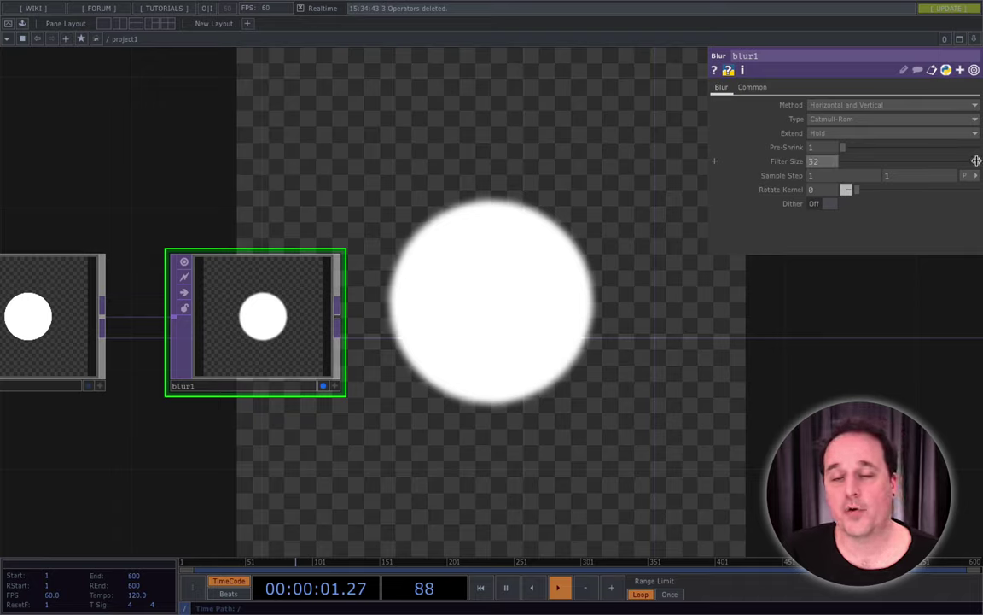
pyautogui.moveTo(977, 160)
pyautogui.mouseDown()
pyautogui.moveTo(854, 159)
pyautogui.moveTo(977, 161)
pyautogui.mouseUp()
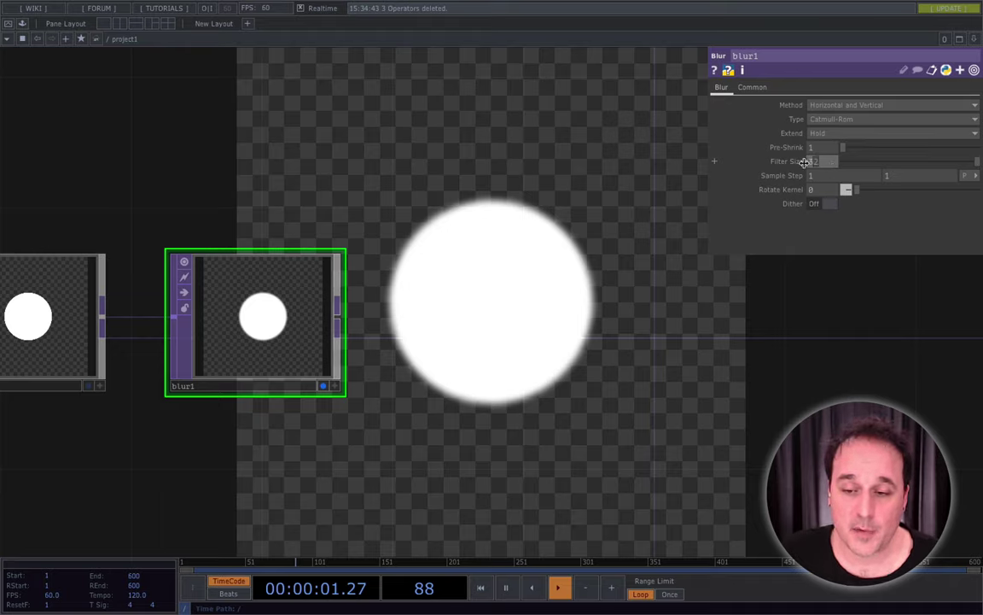
pyautogui.write('00')
pyautogui.press('Return')
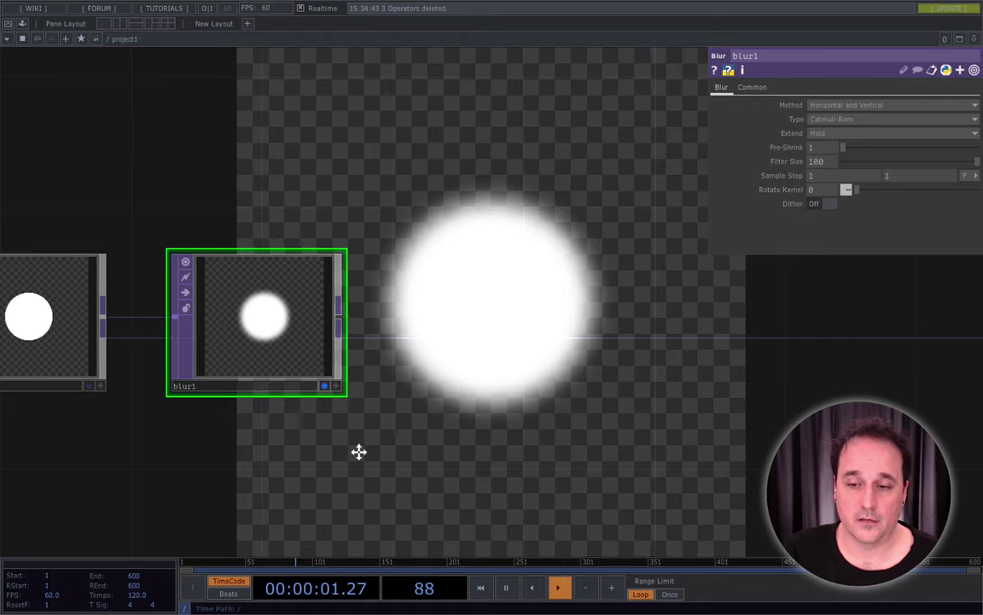
# - Add an Out TOP connected to the blur's output
pyautogui.moveTo(358, 453); pyautogui.dragTo(443, 472)
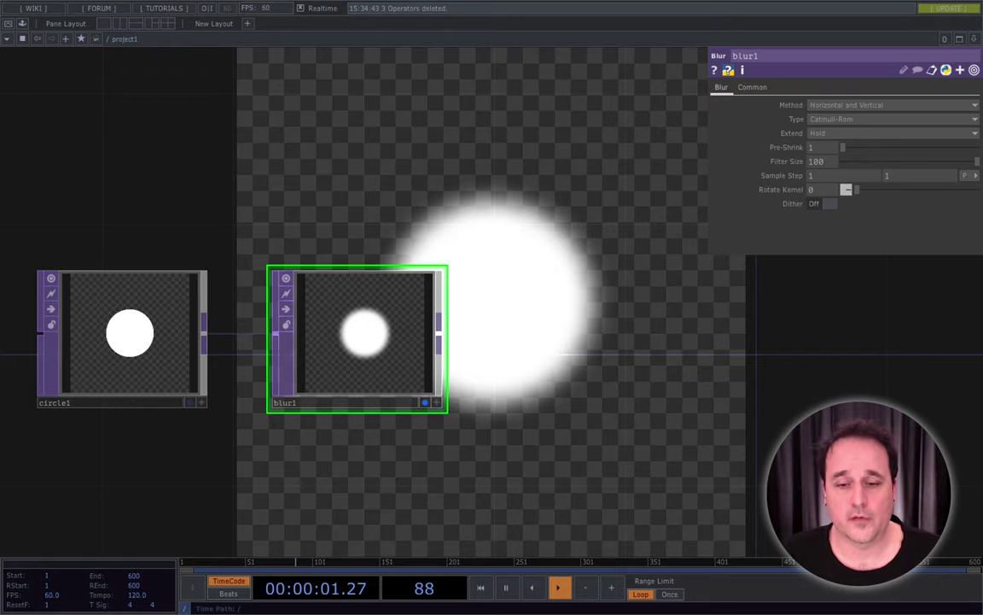
pyautogui.rightClick(439, 326)
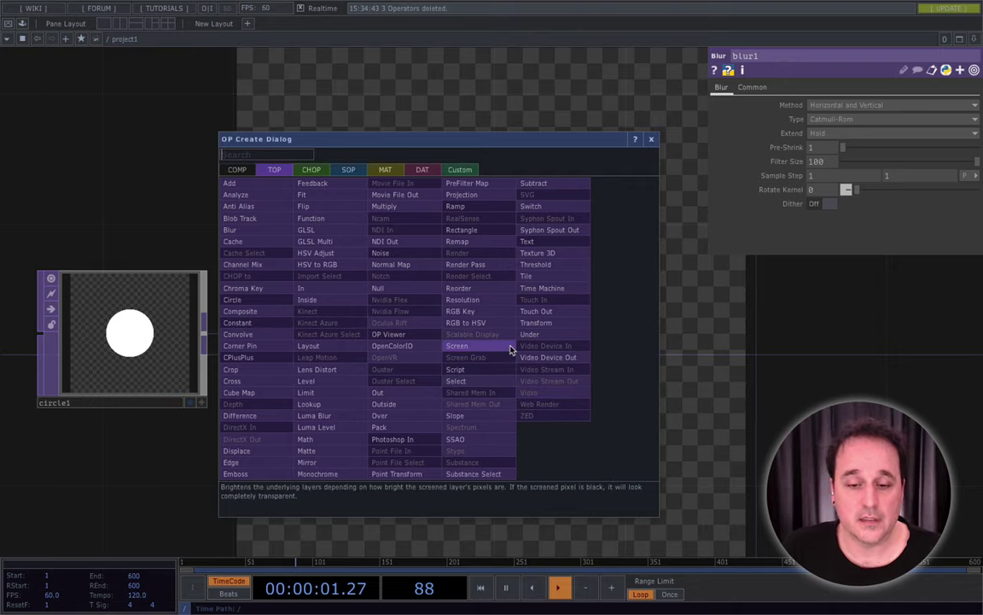
pyautogui.click(377, 404)
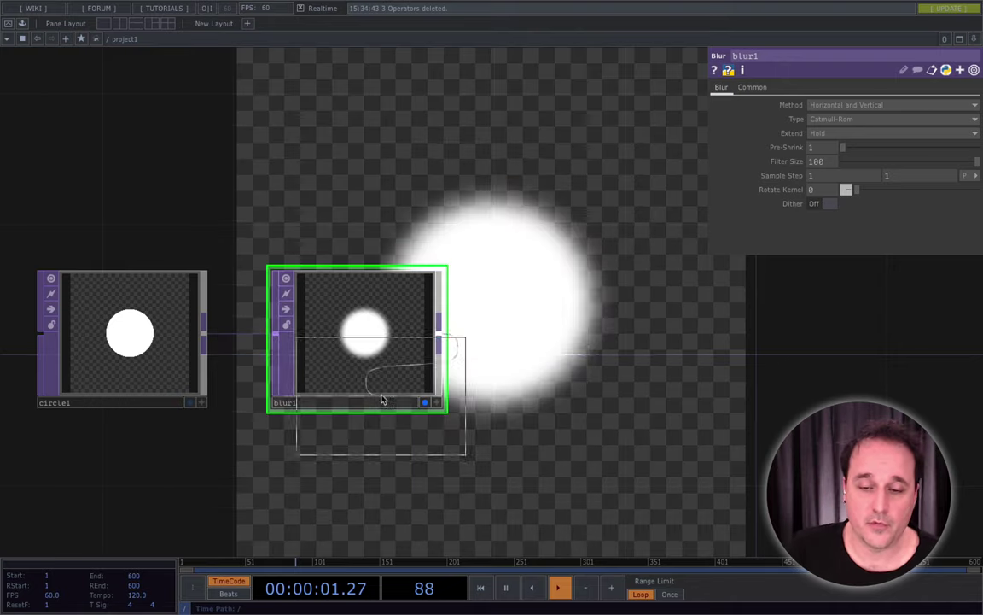
pyautogui.click(625, 338)
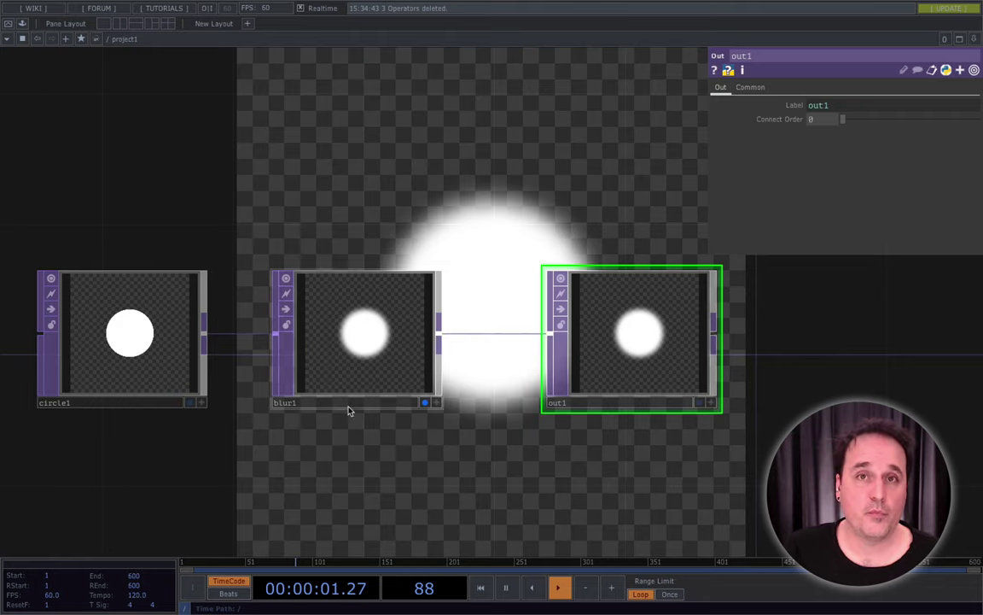
# - Display the circle and Out operators in the network background alongside the blur
pyautogui.click(189, 402)
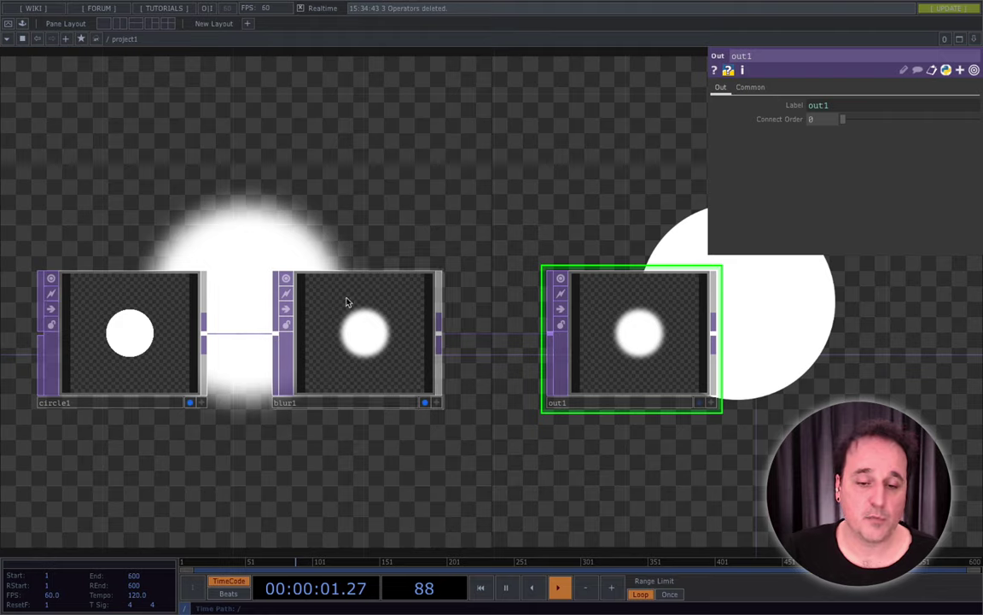
pyautogui.click(356, 362)
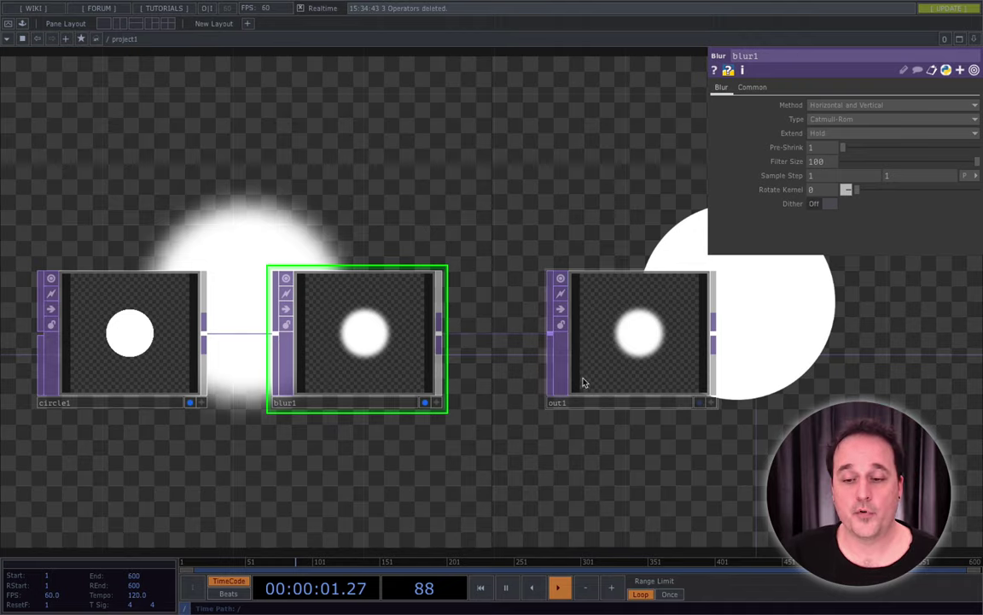
pyautogui.click(699, 402)
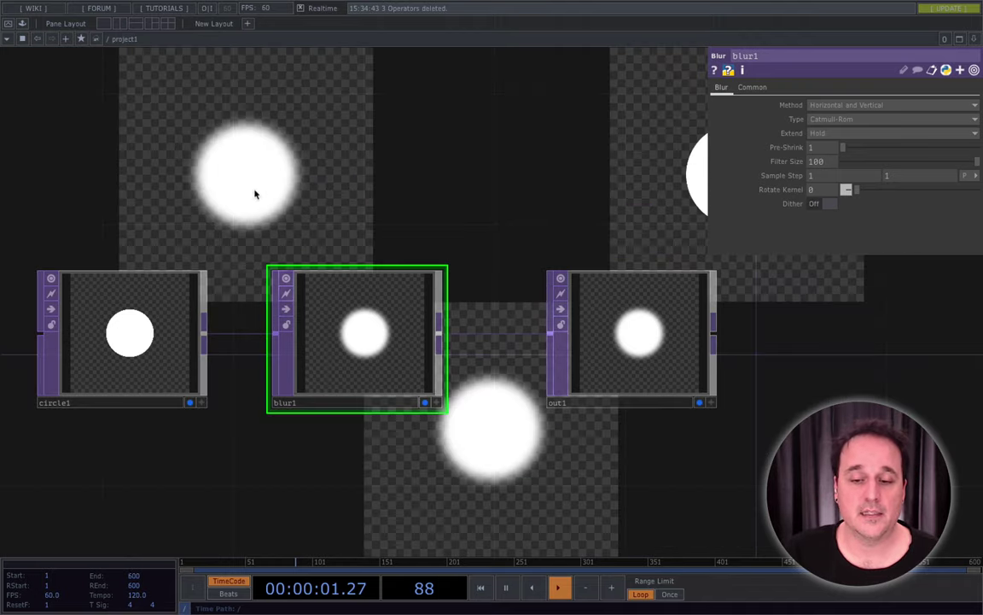
# - Turn off the network background display of the Out, blur and circle operators
pyautogui.click(701, 403)
pyautogui.click(424, 403)
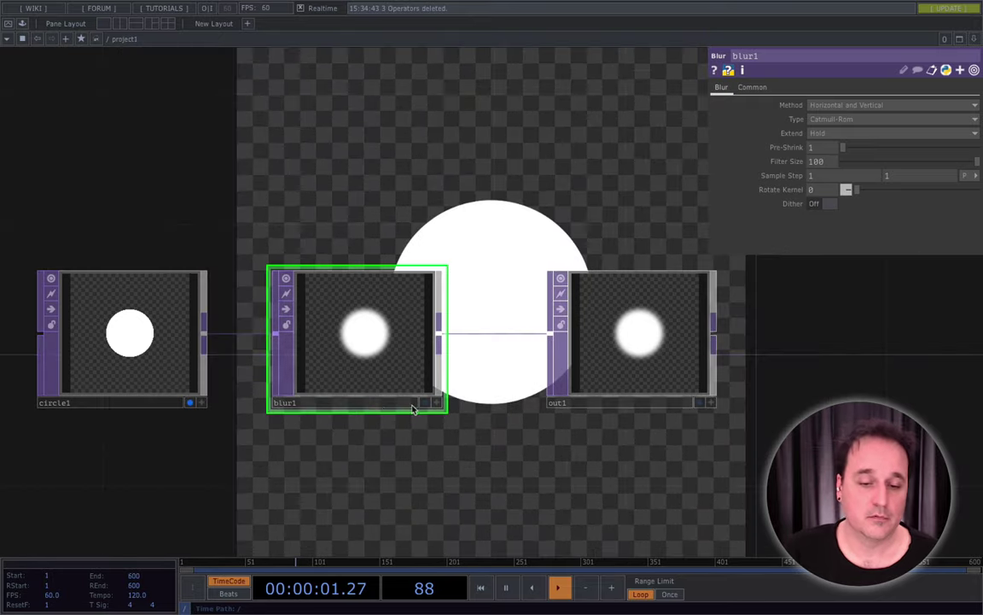
pyautogui.click(190, 403)
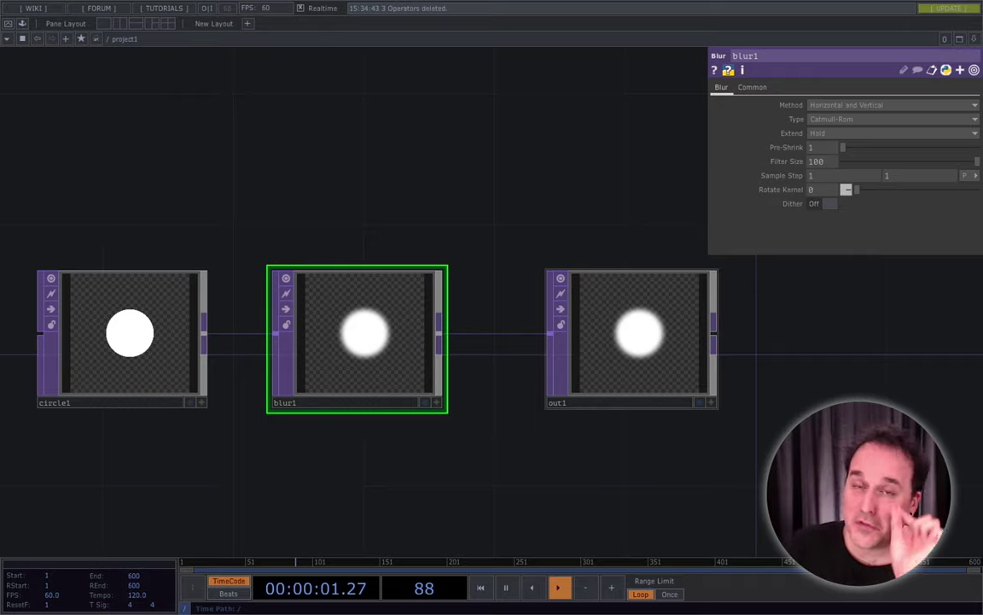
# - Select the circle, blur and Out operators together and delete them from the network
pyautogui.moveTo(774, 457); pyautogui.dragTo(14, 247)
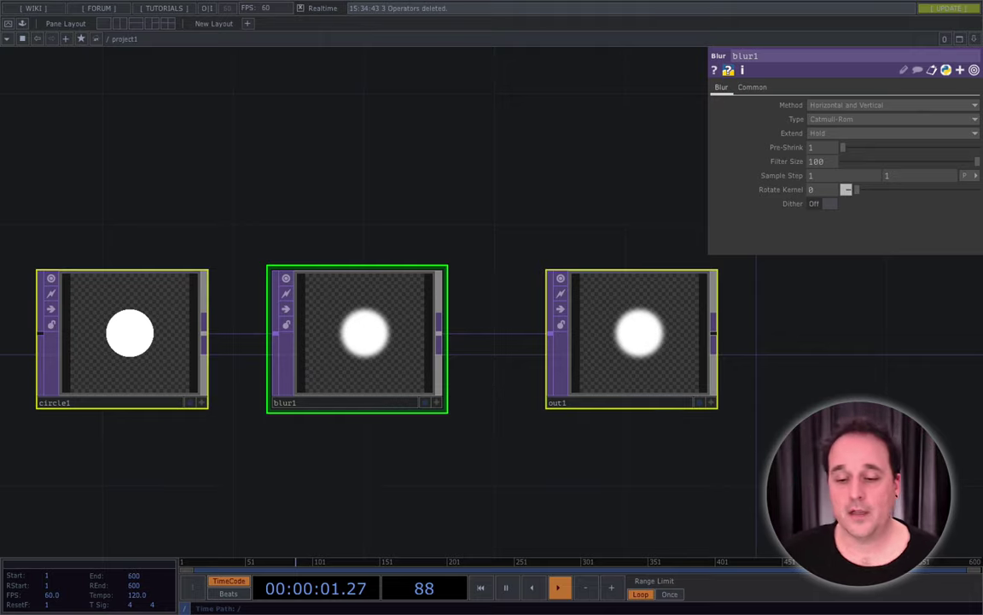
pyautogui.moveTo(758, 463); pyautogui.dragTo(14, 186)
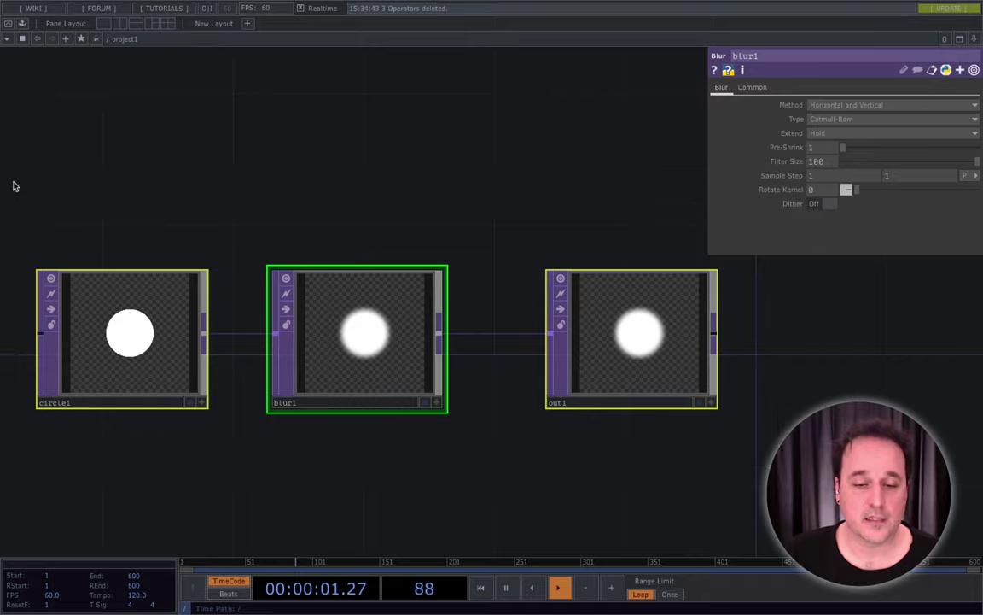
pyautogui.press('Delete')
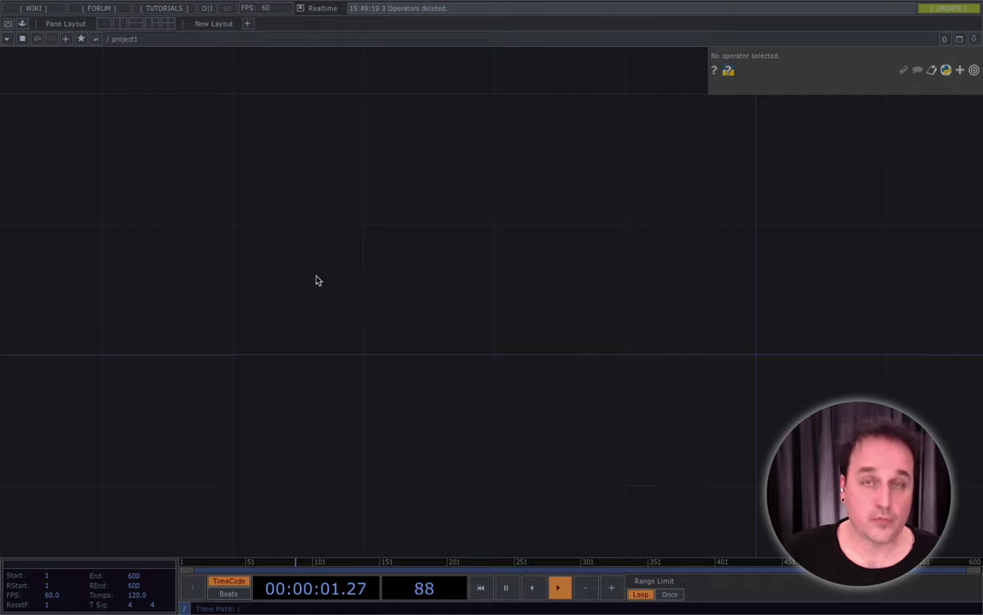
# - Add a Text TOP to the empty network and set its Text to "Bonjour!"
pyautogui.doubleClick(275, 241)
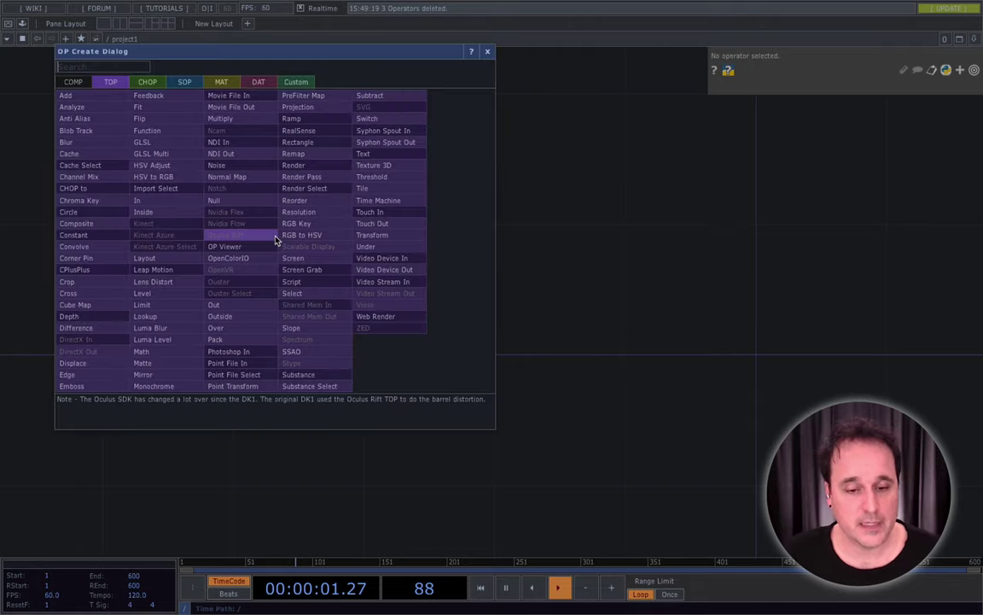
pyautogui.click(409, 160)
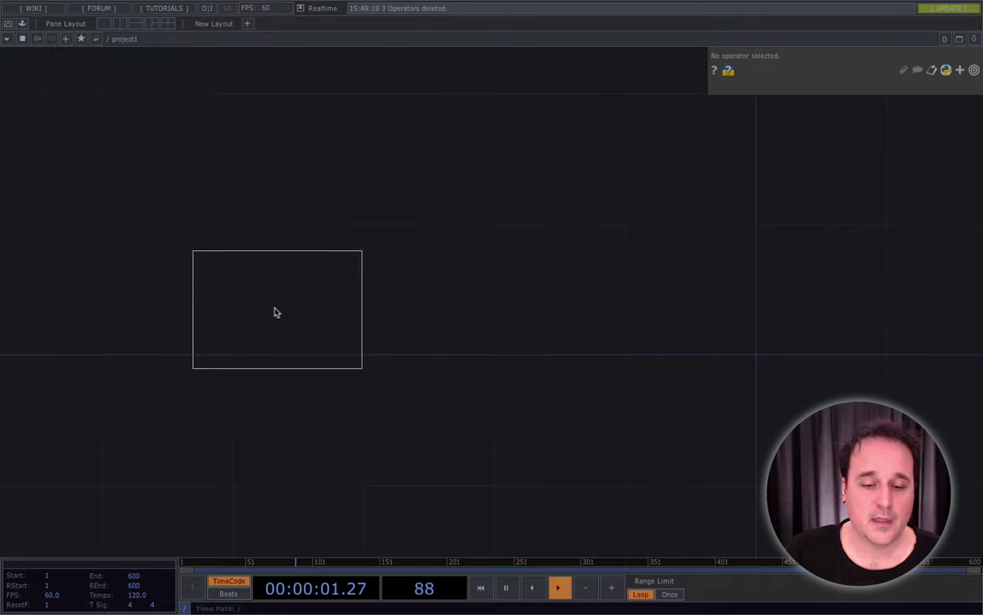
pyautogui.click(214, 339)
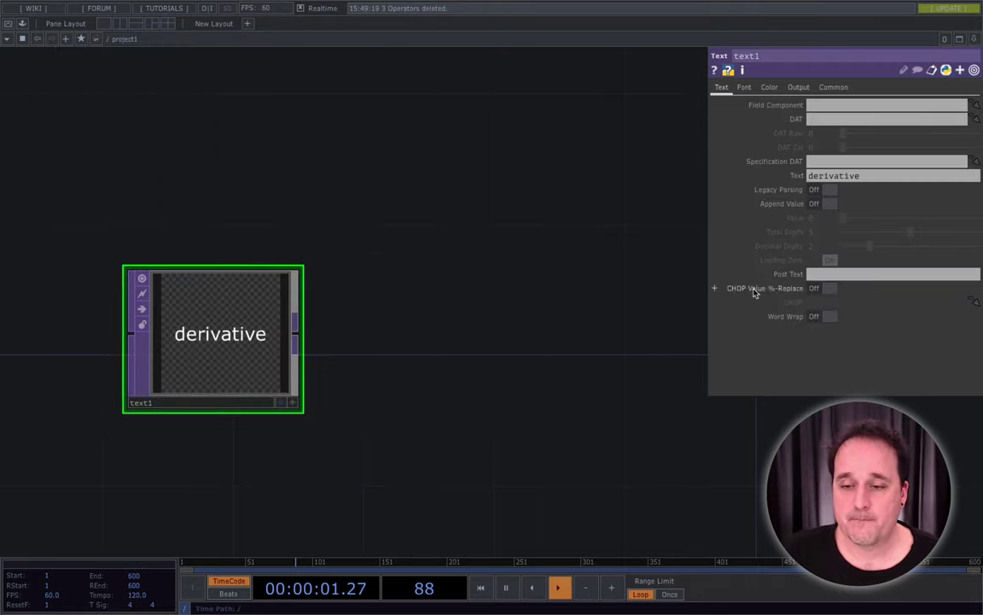
pyautogui.write('Bon')
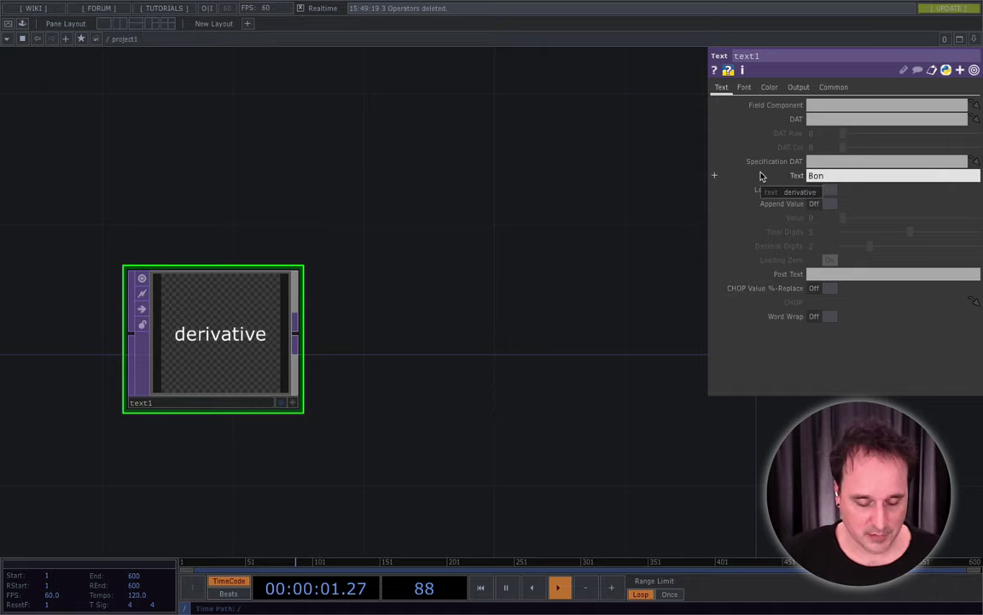
pyautogui.write('jour!')
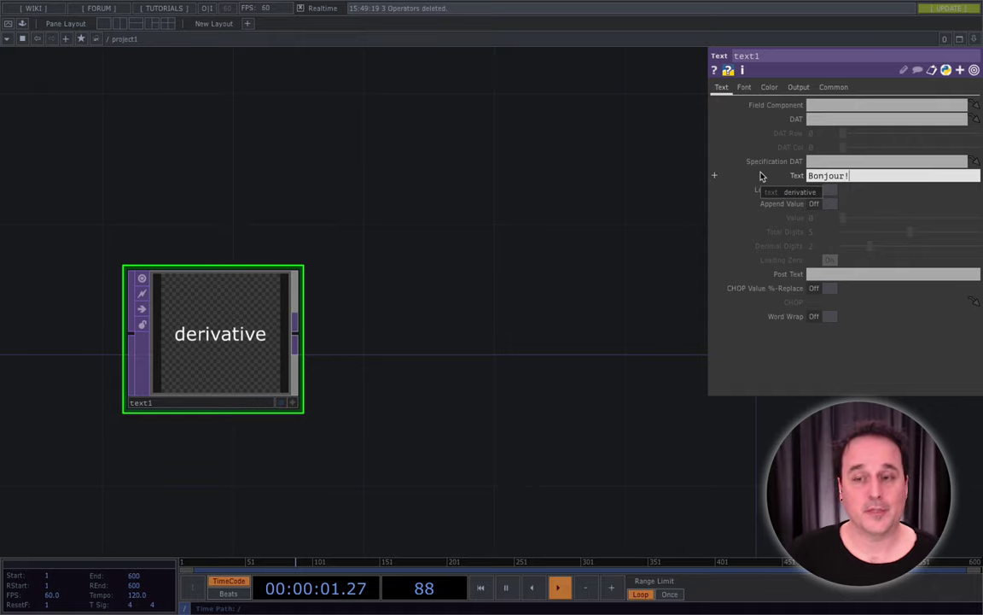
pyautogui.press('Return')
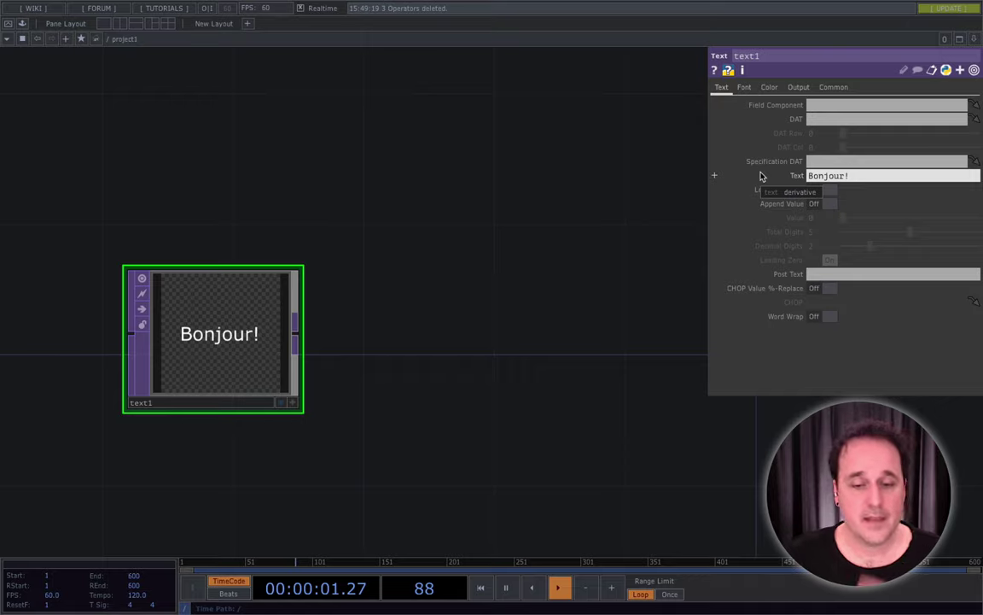
# - Add a Transform TOP connected to the text's output and set its Rotate to -61
pyautogui.click(294, 330)
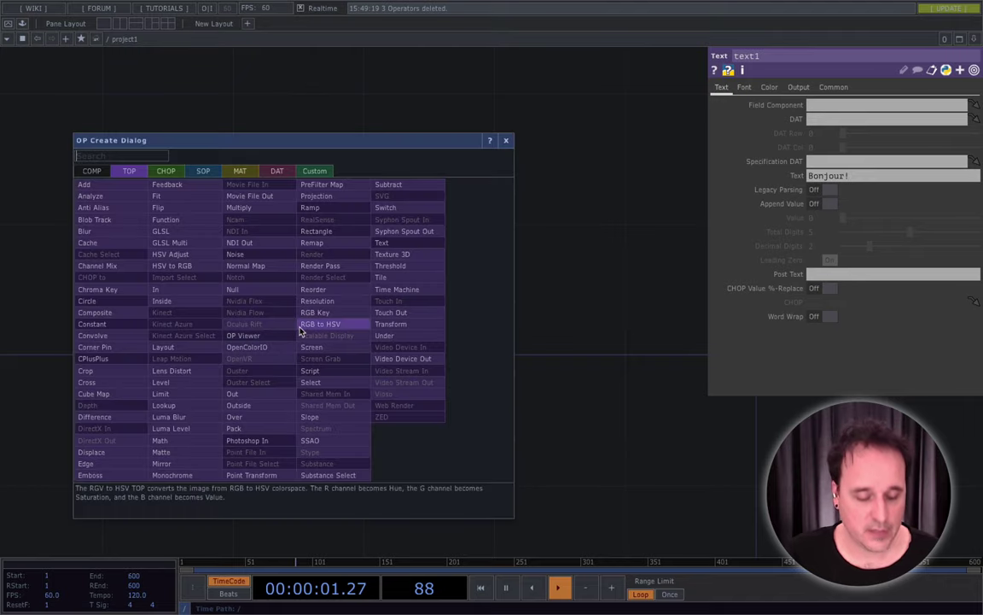
pyautogui.click(401, 323)
pyautogui.click(438, 348)
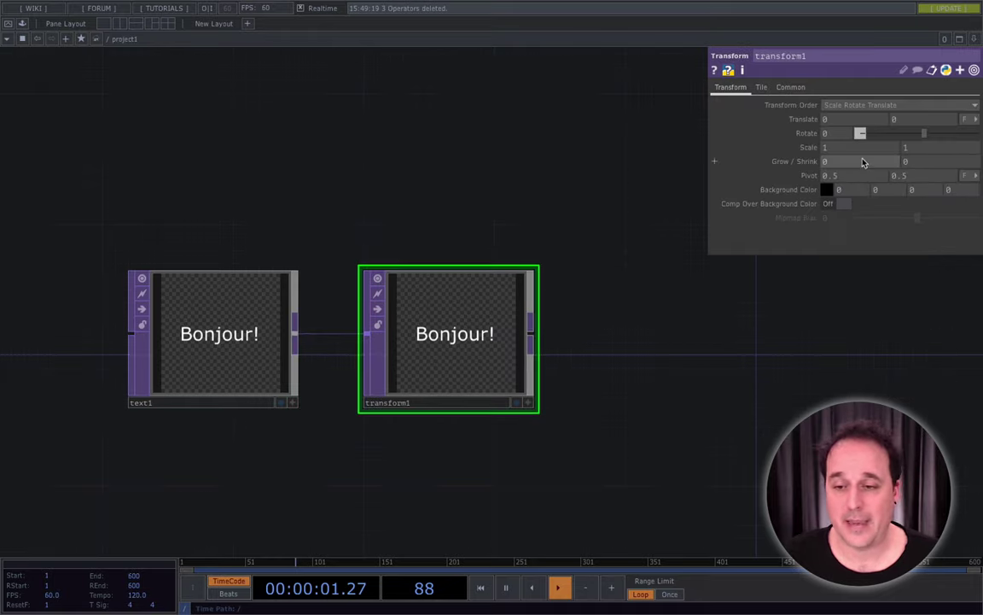
pyautogui.moveTo(922, 135)
pyautogui.mouseDown()
pyautogui.moveTo(887, 135)
pyautogui.moveTo(918, 139)
pyautogui.mouseUp()
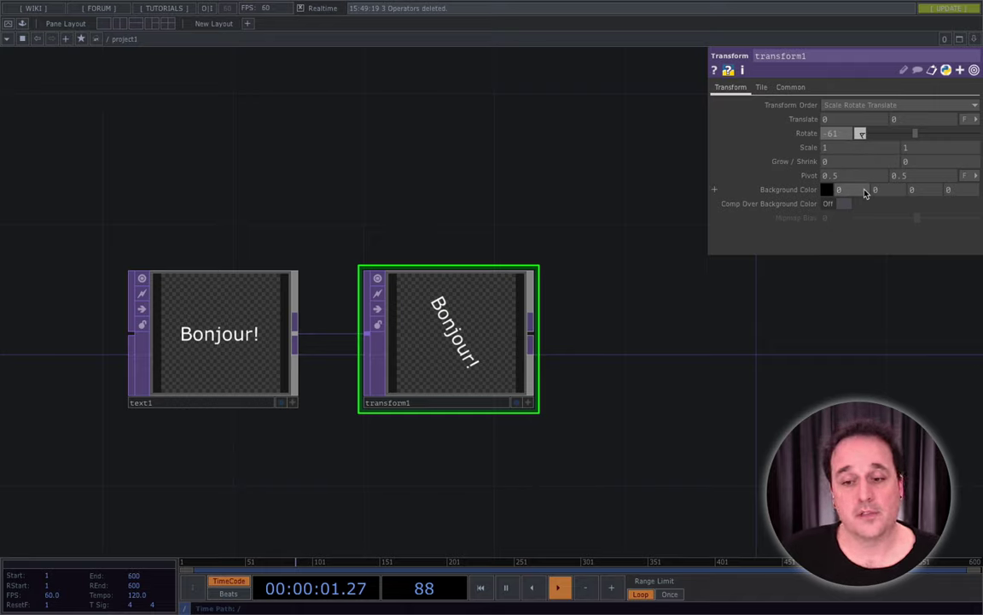
# - Add a Mouse In CHOP above the Transform TOP and switch on operator processing so it reads the pointer
pyautogui.moveTo(630, 158); pyautogui.dragTo(600, 205)
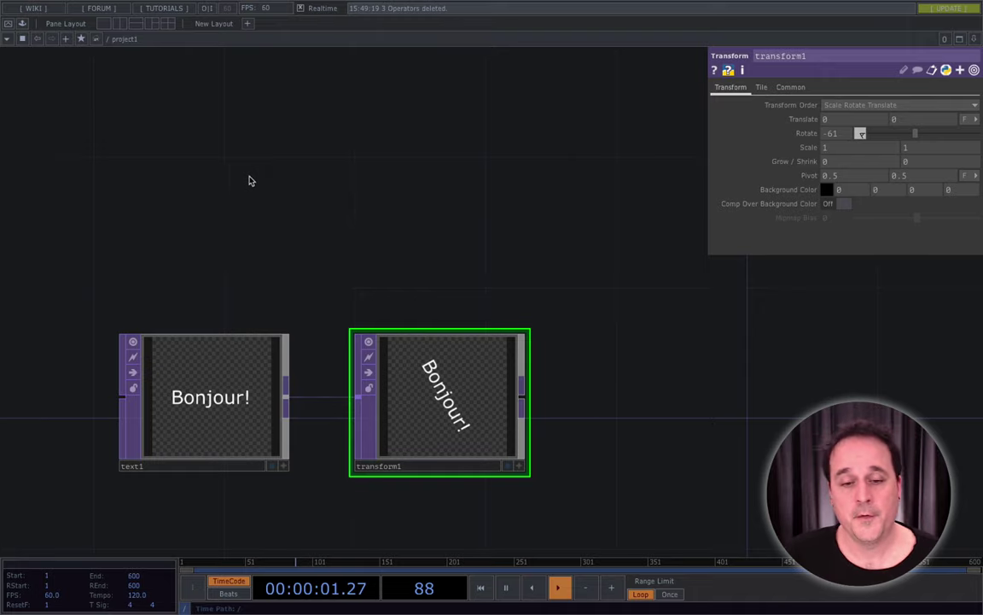
pyautogui.press('Tab')
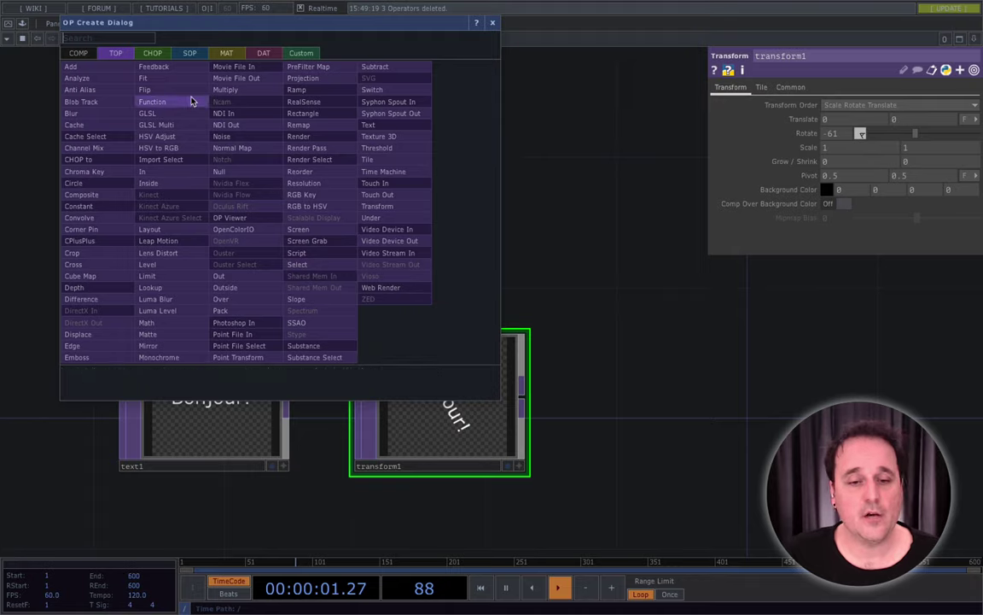
pyautogui.click(159, 58)
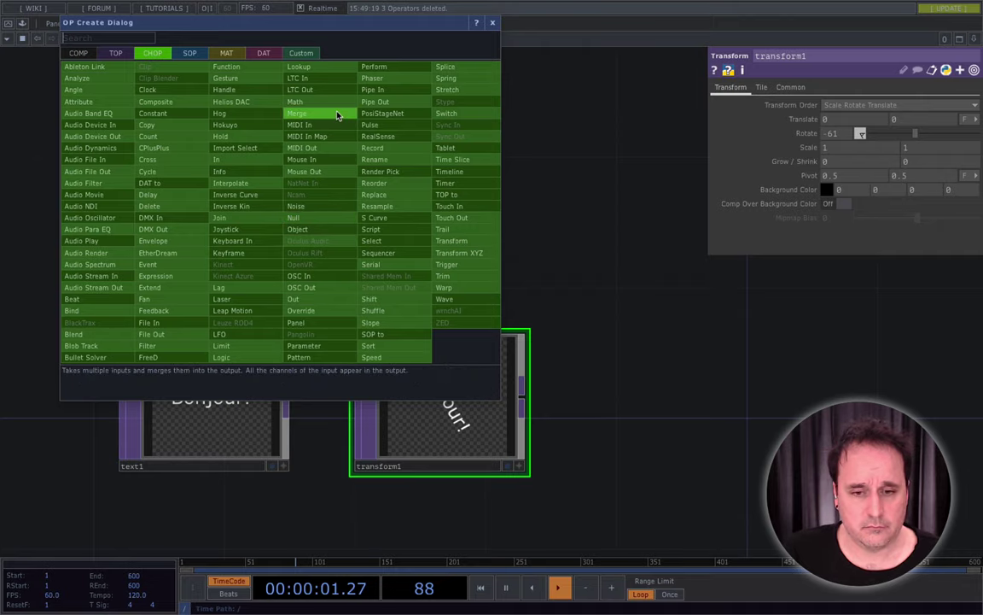
pyautogui.click(342, 170)
pyautogui.click(418, 190)
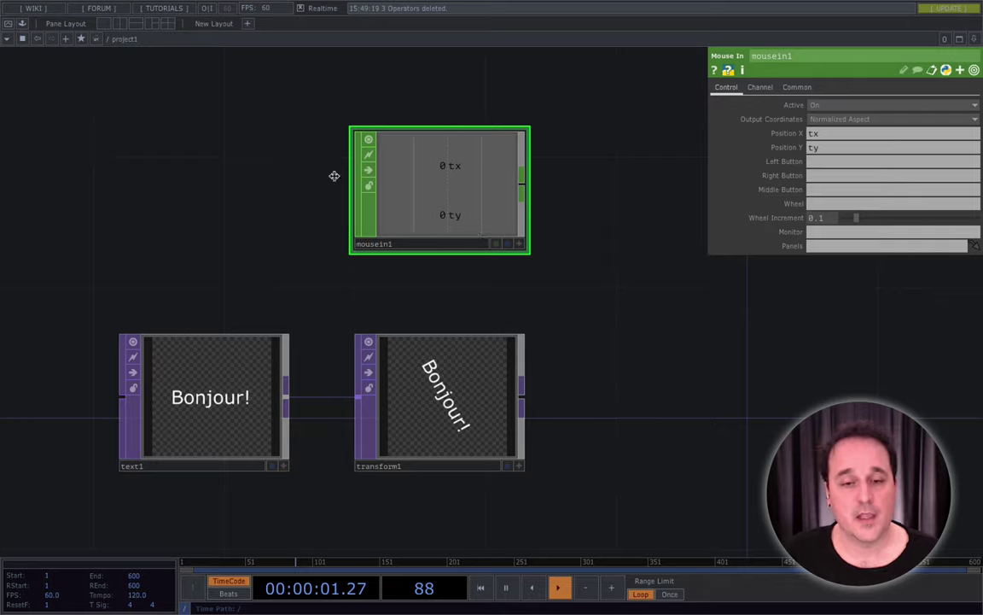
pyautogui.click(207, 8)
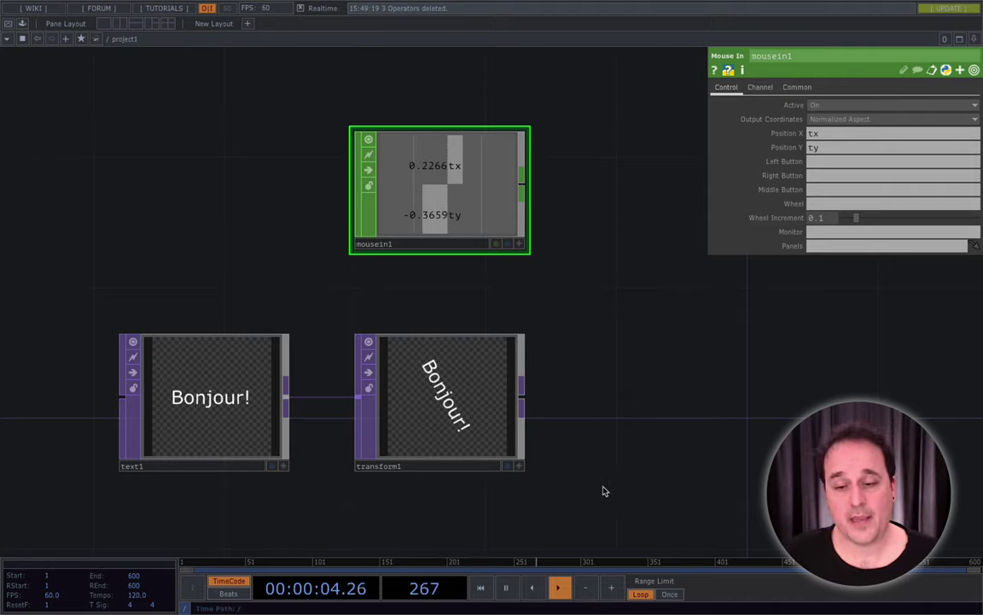
# - Make the Mouse In viewer active and link its tx channel to the transform's Translate X as a CHOP Reference
pyautogui.click(476, 394)
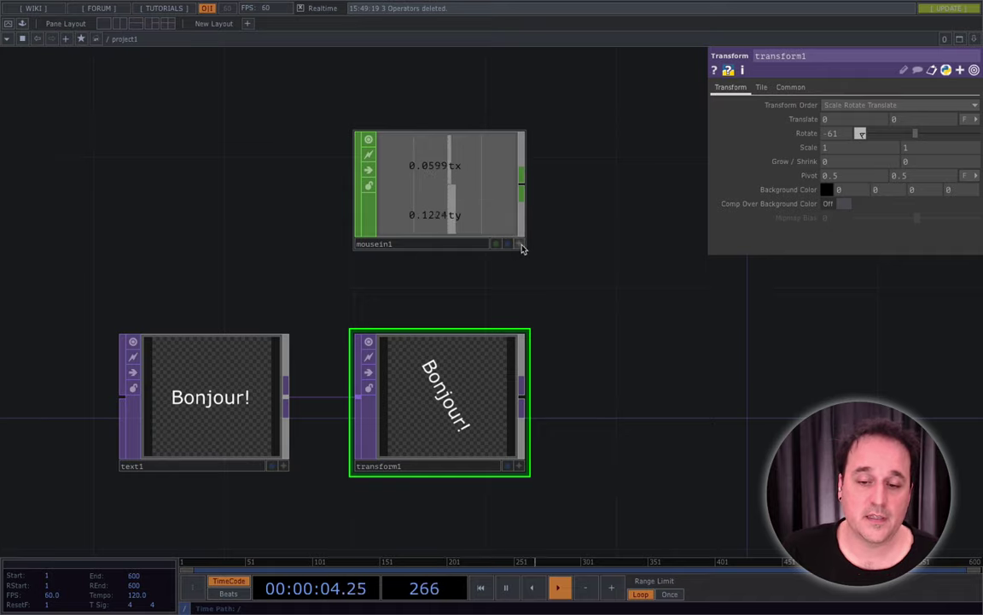
pyautogui.click(520, 246)
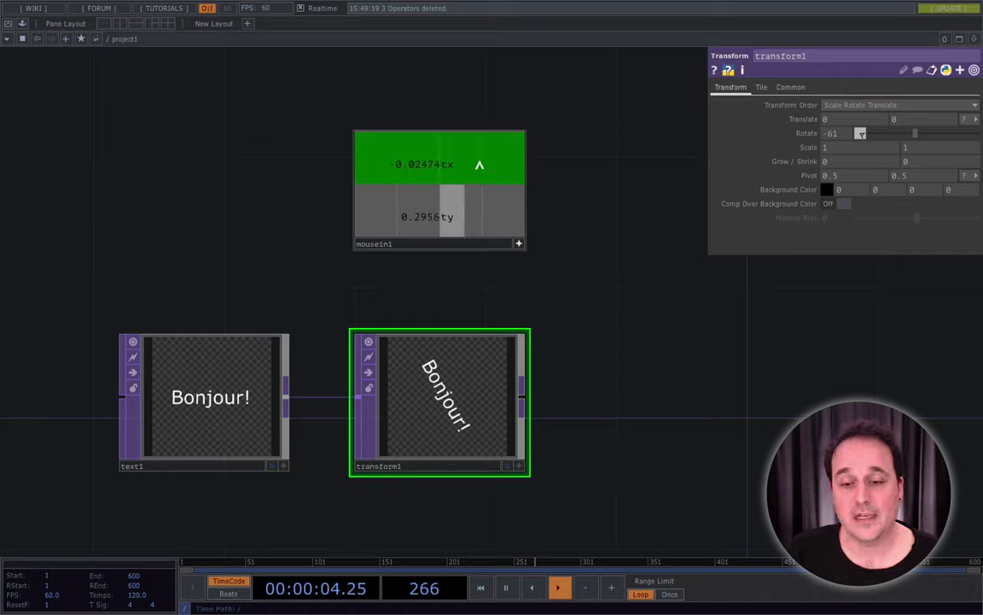
pyautogui.moveTo(490, 165); pyautogui.dragTo(851, 122)
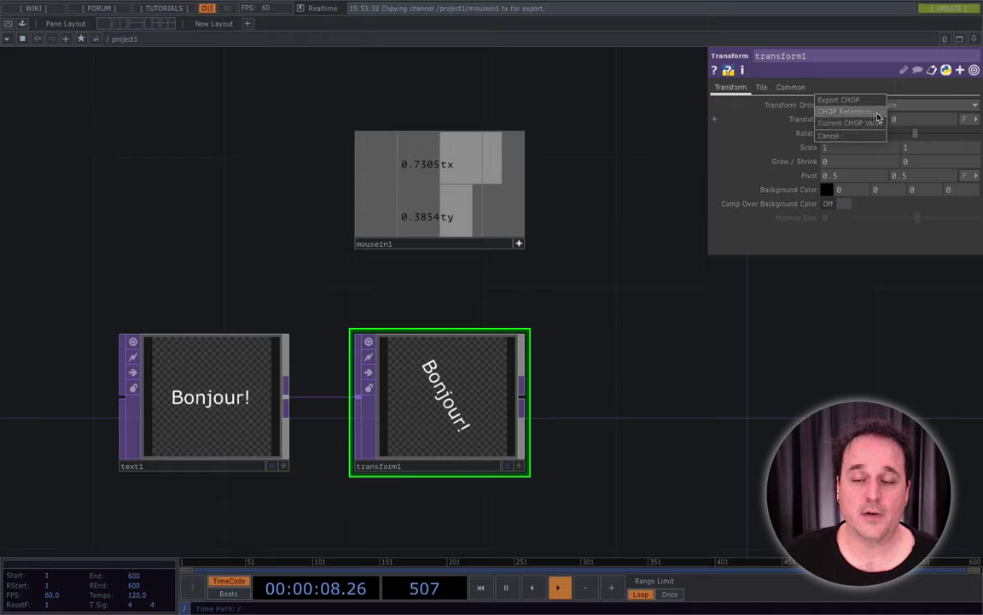
pyautogui.click(877, 111)
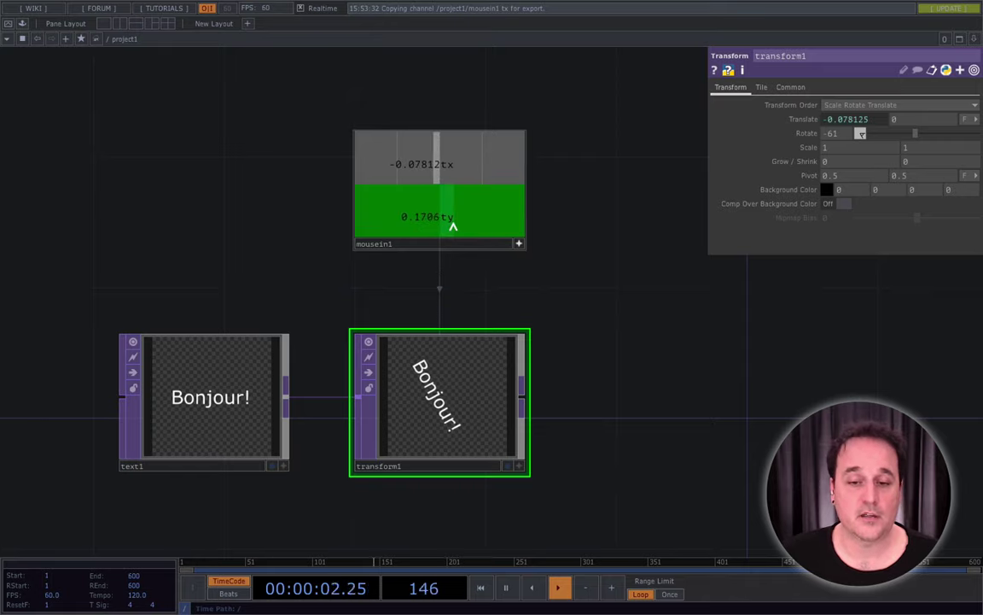
# - Link the ty channel to the transform's Translate Y and the tx channel to its Rotate as CHOP References
pyautogui.moveTo(450, 219); pyautogui.dragTo(905, 118)
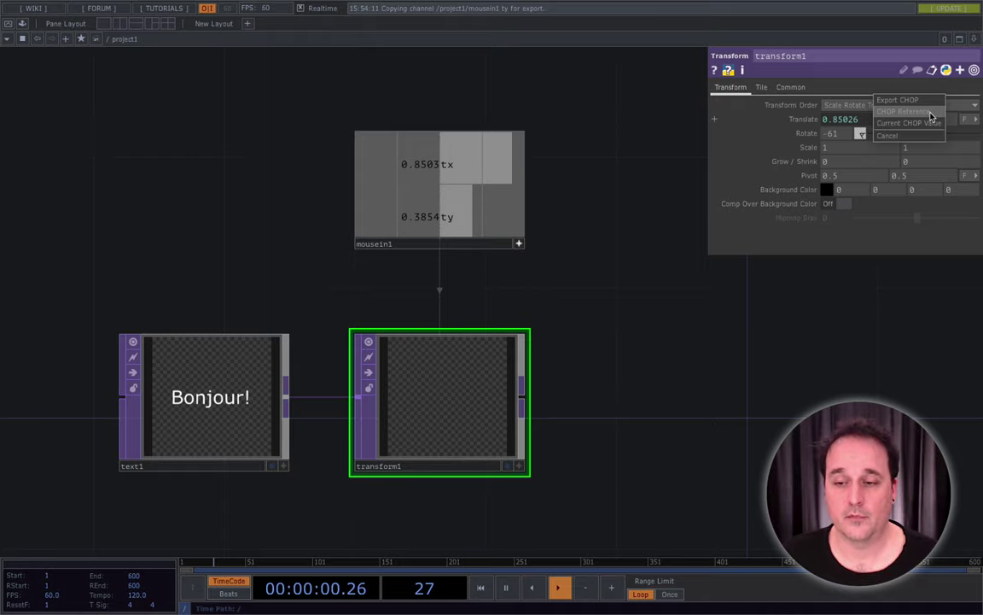
pyautogui.click(930, 112)
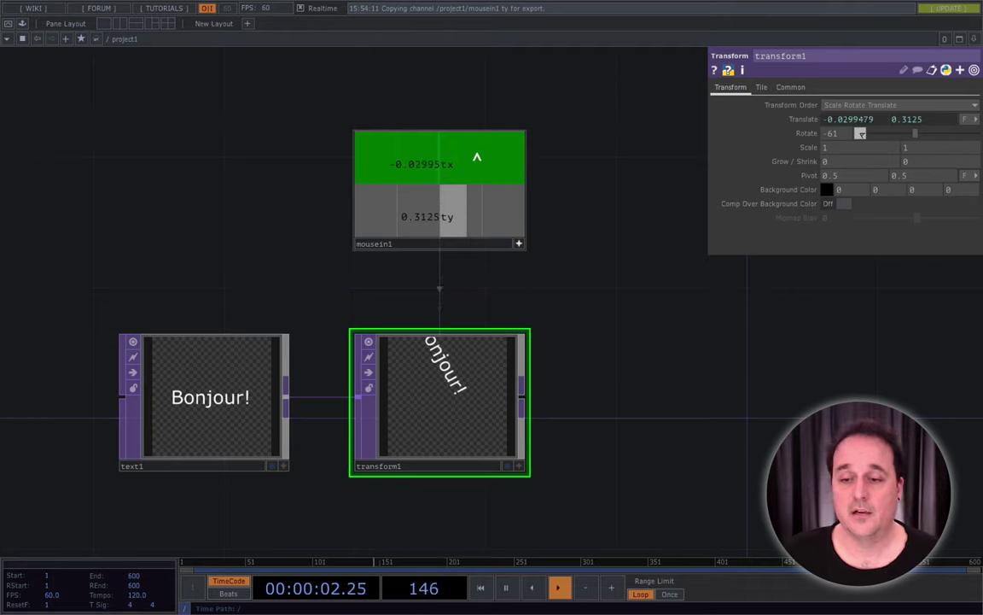
pyautogui.moveTo(833, 141); pyautogui.dragTo(824, 120)
pyautogui.click(870, 127)
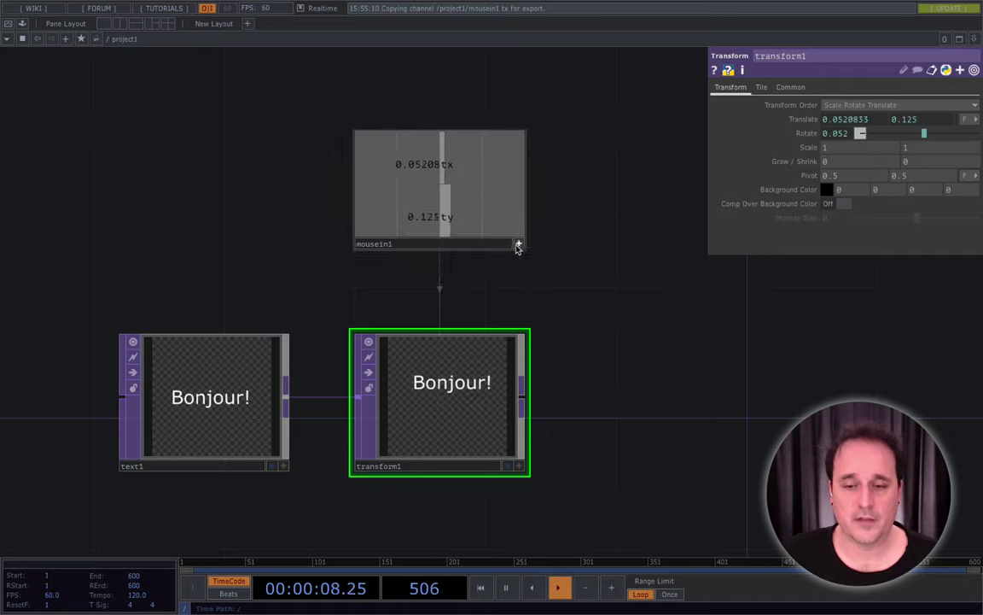
# - Move the Mouse In CHOP above the Text TOP and add a Math CHOP connected to its output
pyautogui.moveTo(459, 192); pyautogui.dragTo(240, 185)
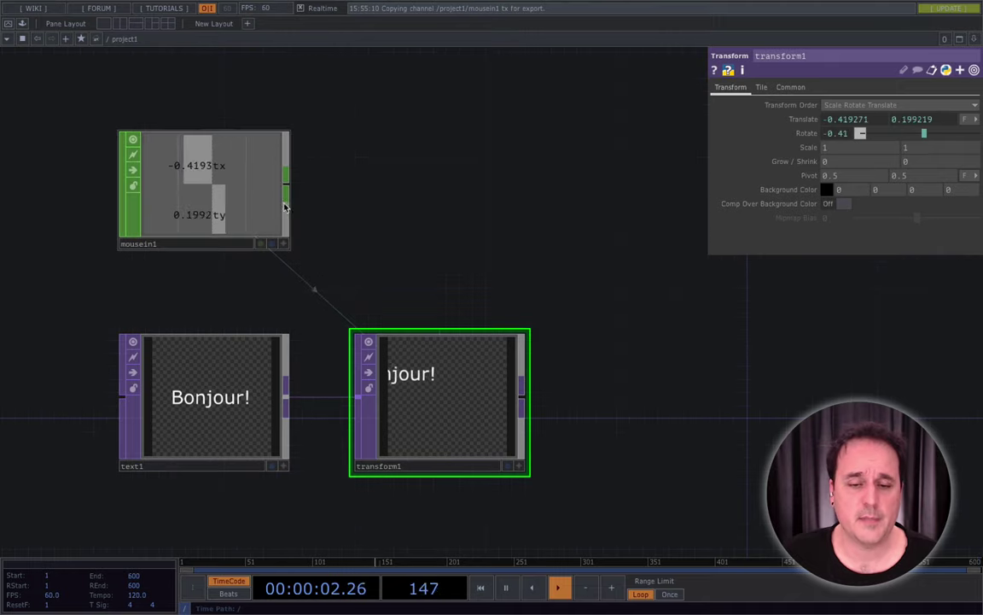
pyautogui.press('Tab')
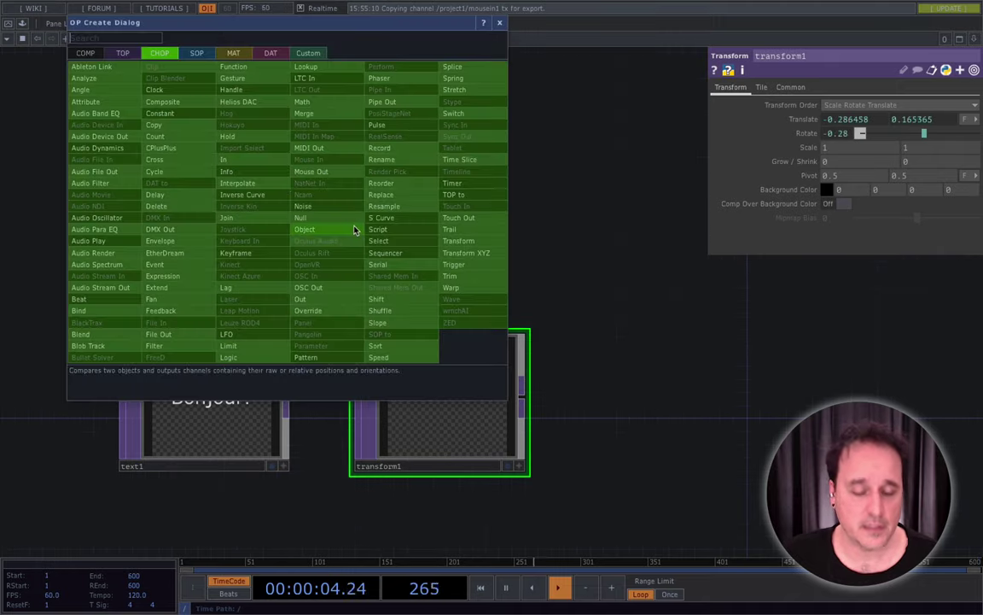
pyautogui.write('math')
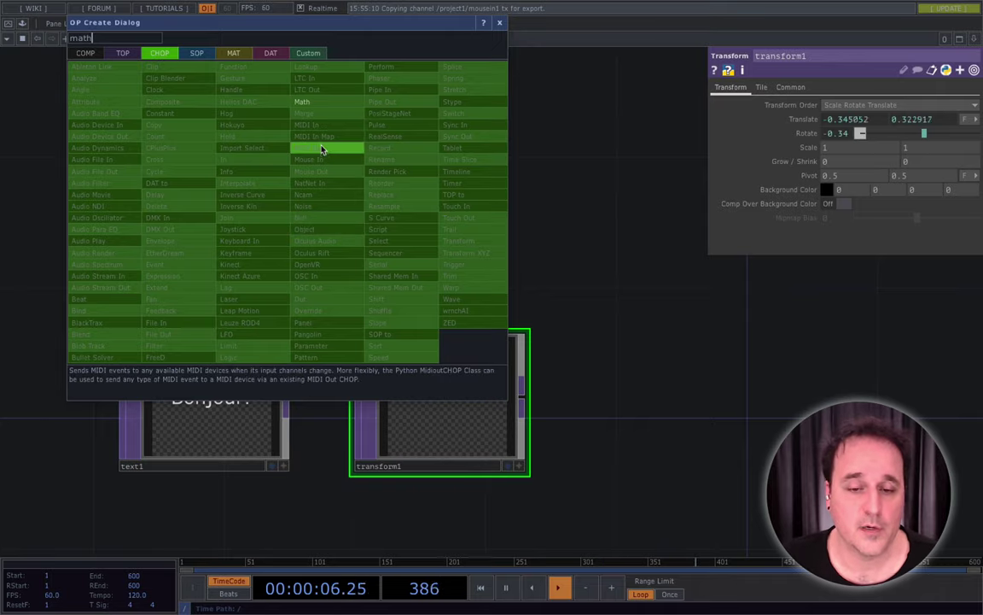
pyautogui.click(308, 101)
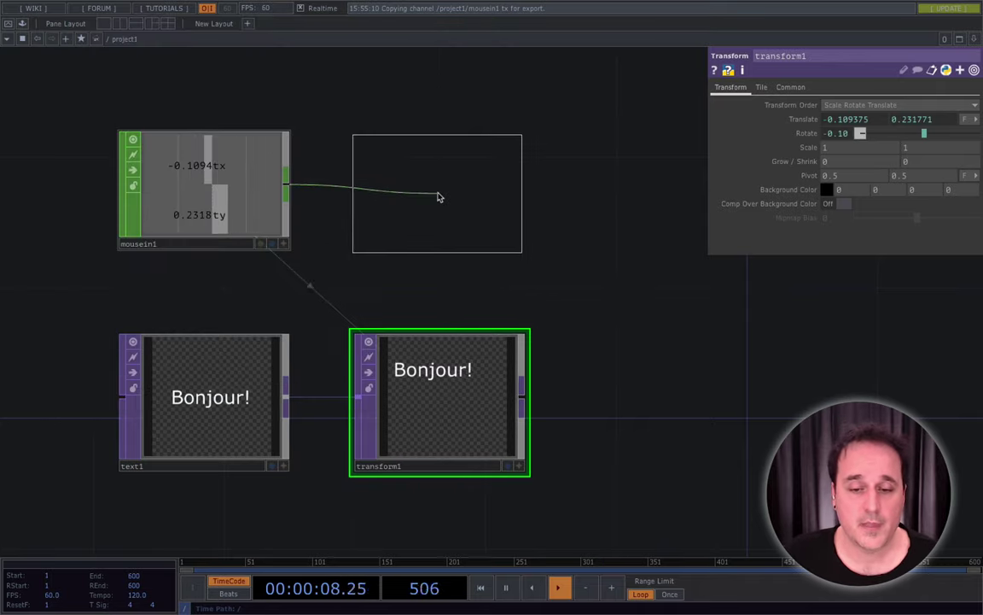
pyautogui.click(440, 192)
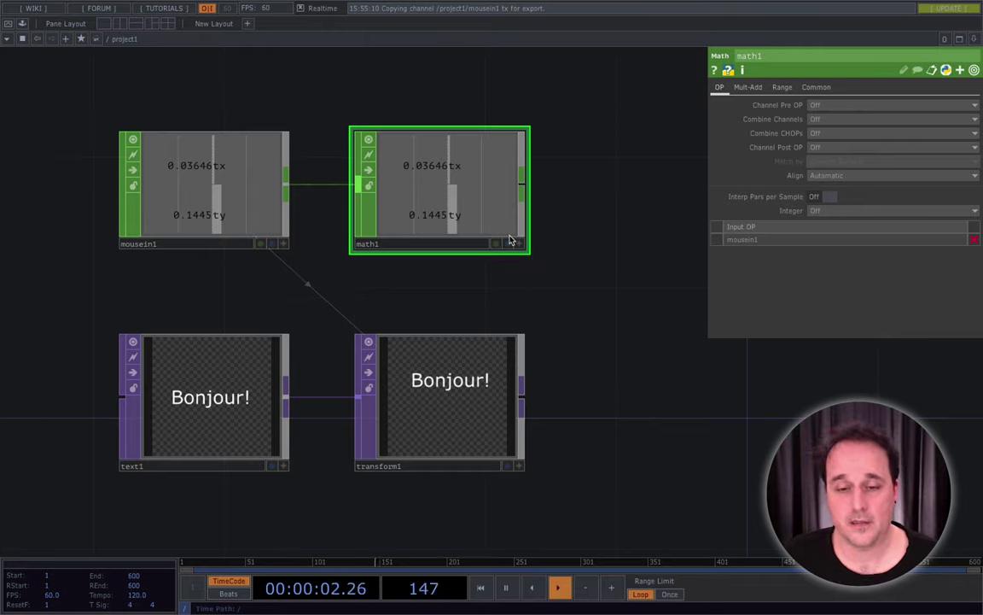
# - Set the Math CHOP's From Range to -1 to 1 and its To Range to 0 to 360
pyautogui.click(783, 87)
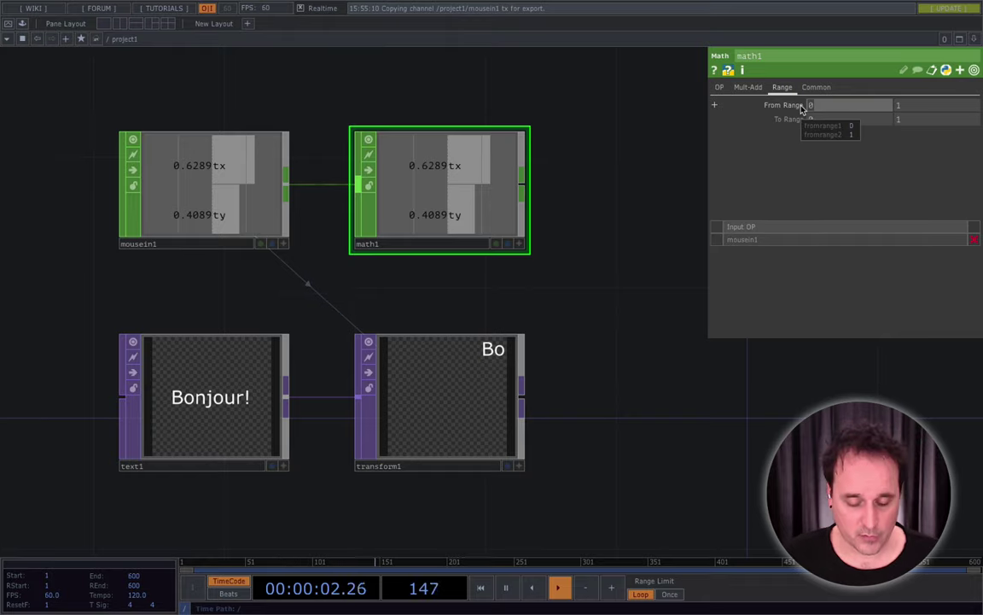
pyautogui.press('Return')
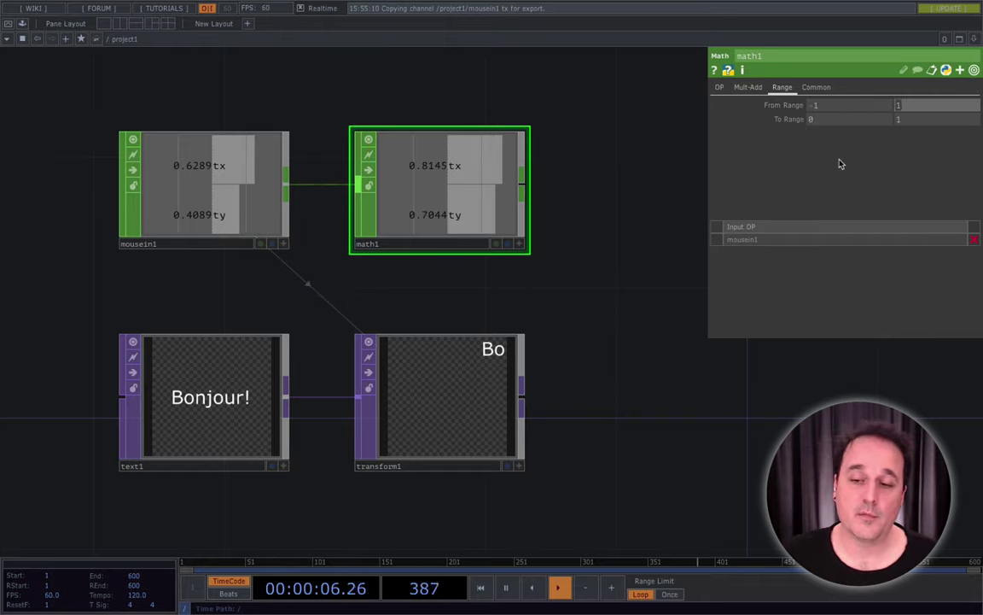
pyautogui.press('Tab')
pyautogui.press('Tab')
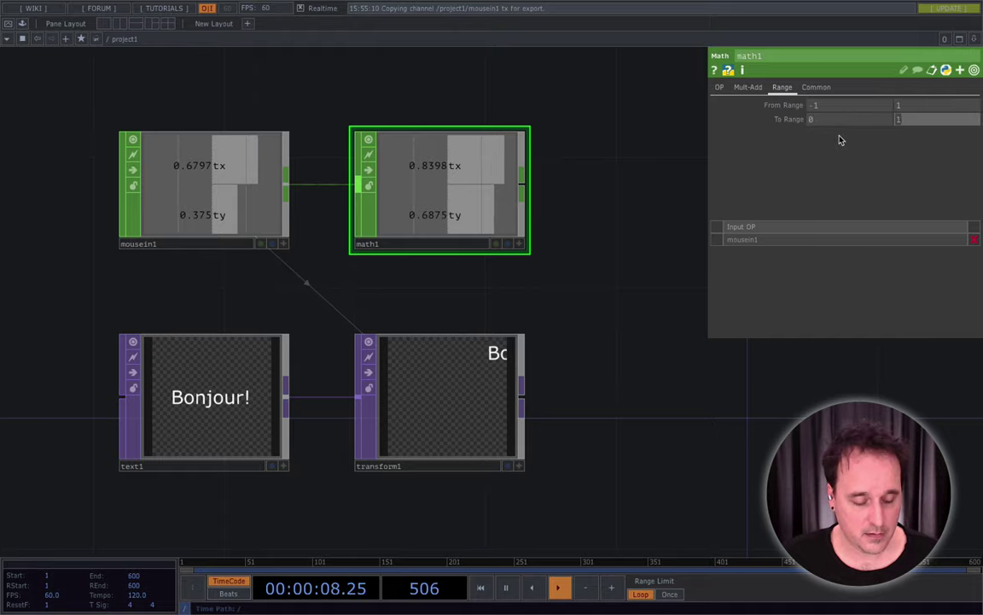
pyautogui.write('360')
pyautogui.press('Return')
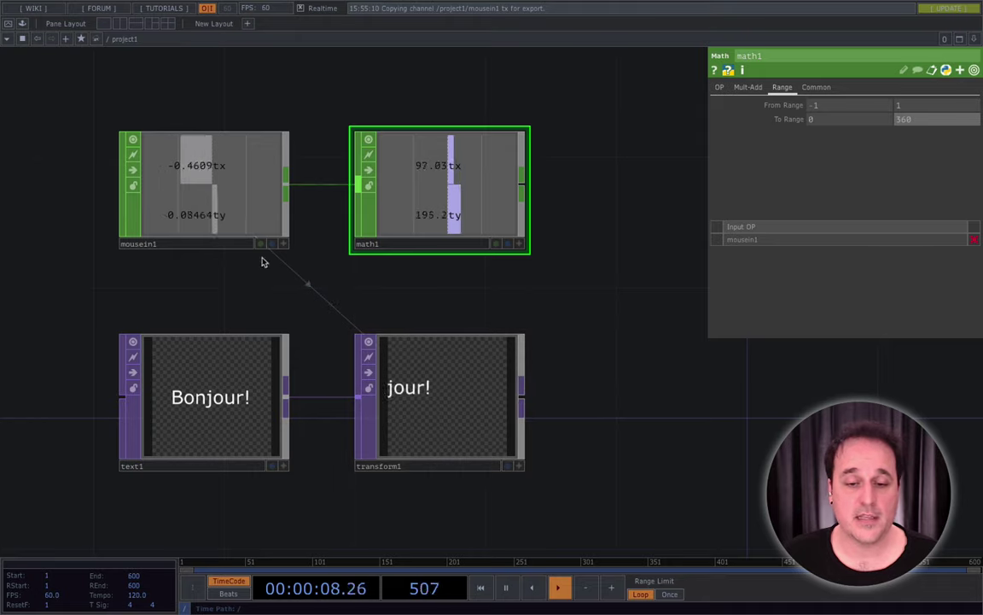
# - Select the Transform TOP to show its parameters and make the Math CHOP's viewer active
pyautogui.click(211, 160)
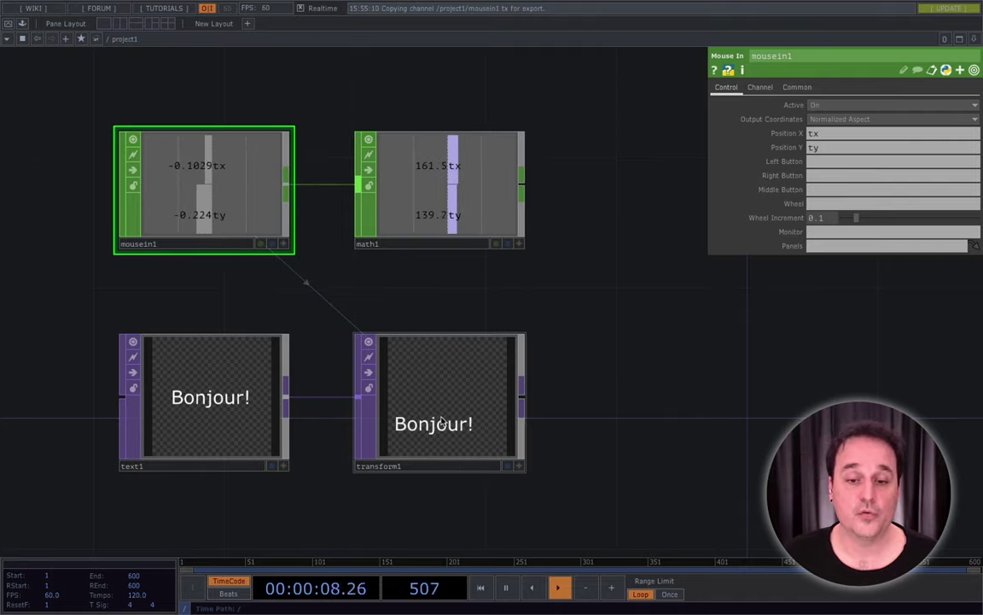
pyautogui.click(489, 181)
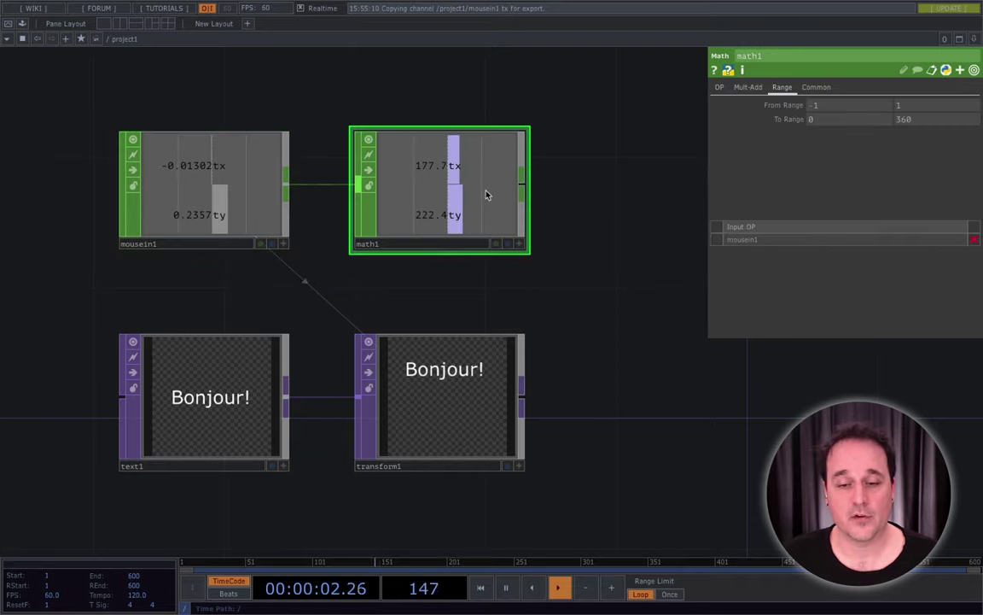
pyautogui.click(465, 389)
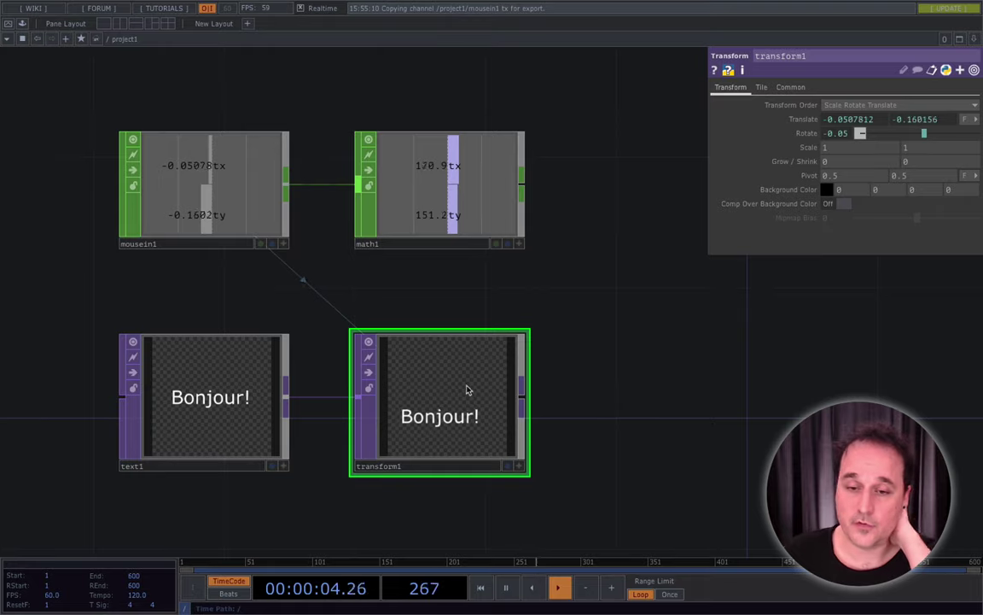
pyautogui.click(522, 246)
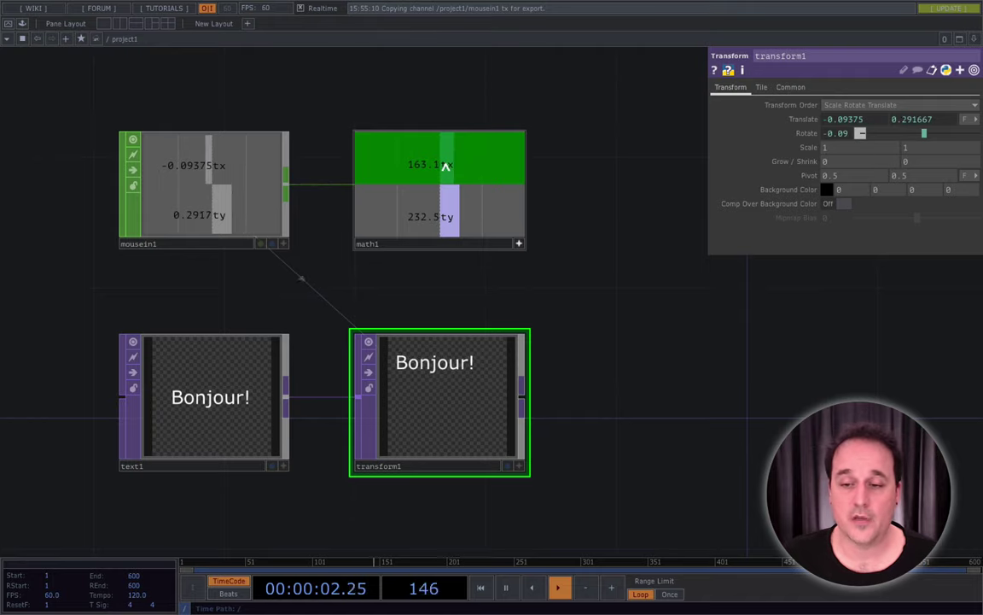
# - Try linking the Math CHOP's tx and ty channels to the transform's Translate X and Translate Y as CHOP References
pyautogui.moveTo(421, 165); pyautogui.dragTo(842, 122)
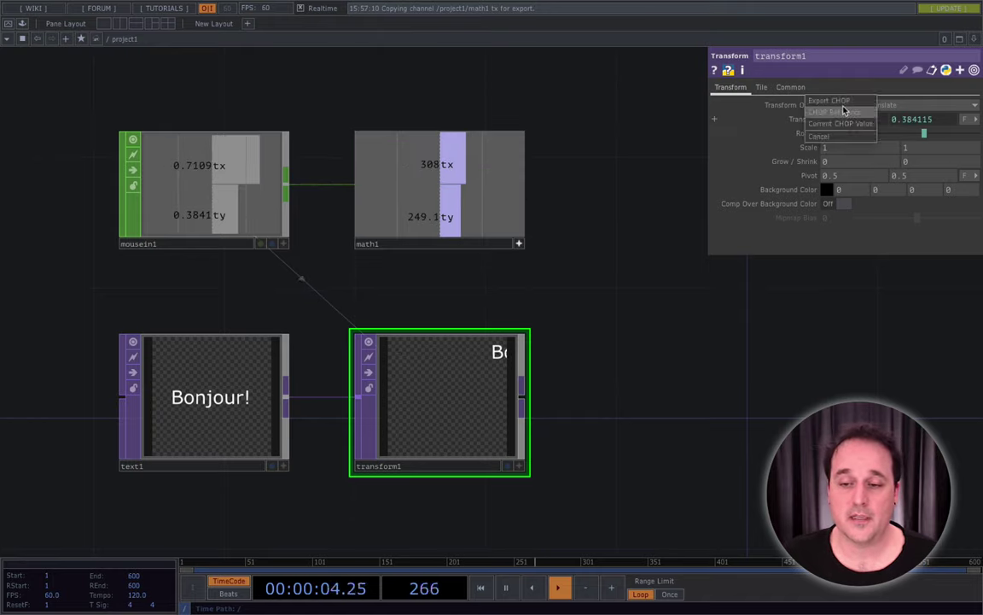
pyautogui.click(827, 101)
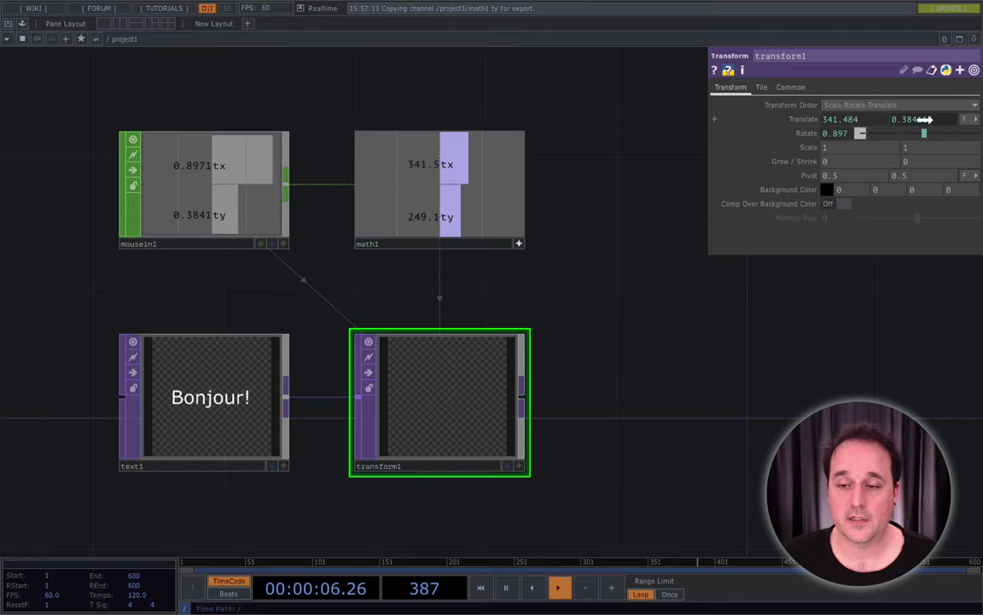
pyautogui.moveTo(925, 119); pyautogui.dragTo(927, 120)
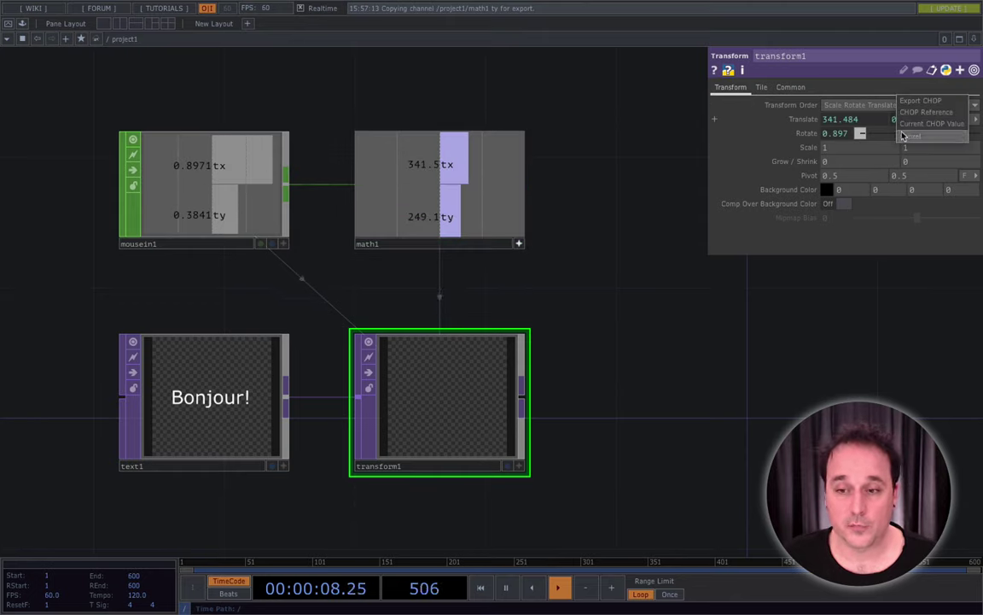
pyautogui.click(921, 100)
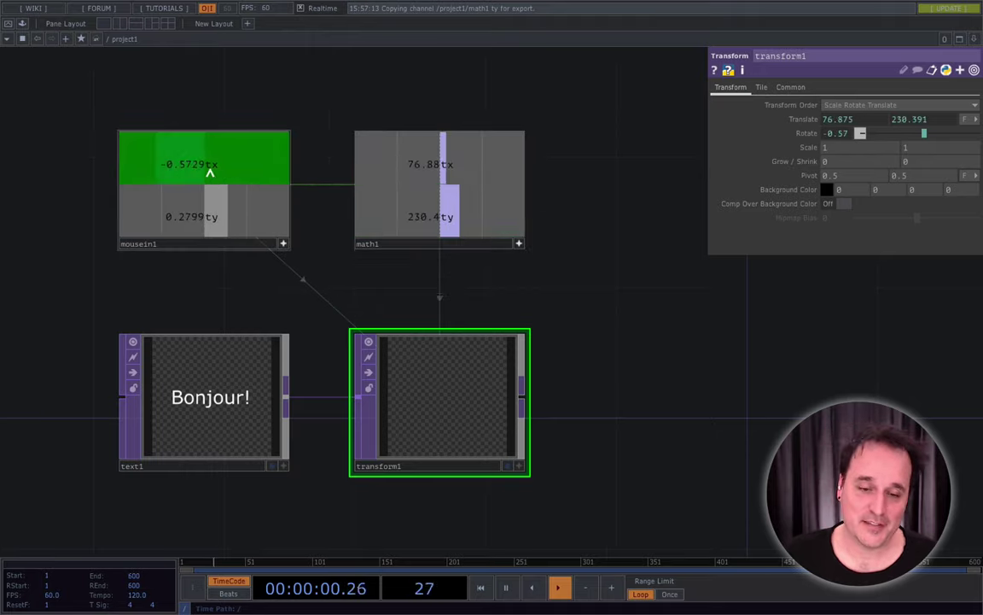
# - Link the Mouse In CHOP's tx and ty channels back to the transform's Translate X and Translate Y as CHOP References
pyautogui.moveTo(207, 171); pyautogui.dragTo(841, 123)
pyautogui.click(828, 100)
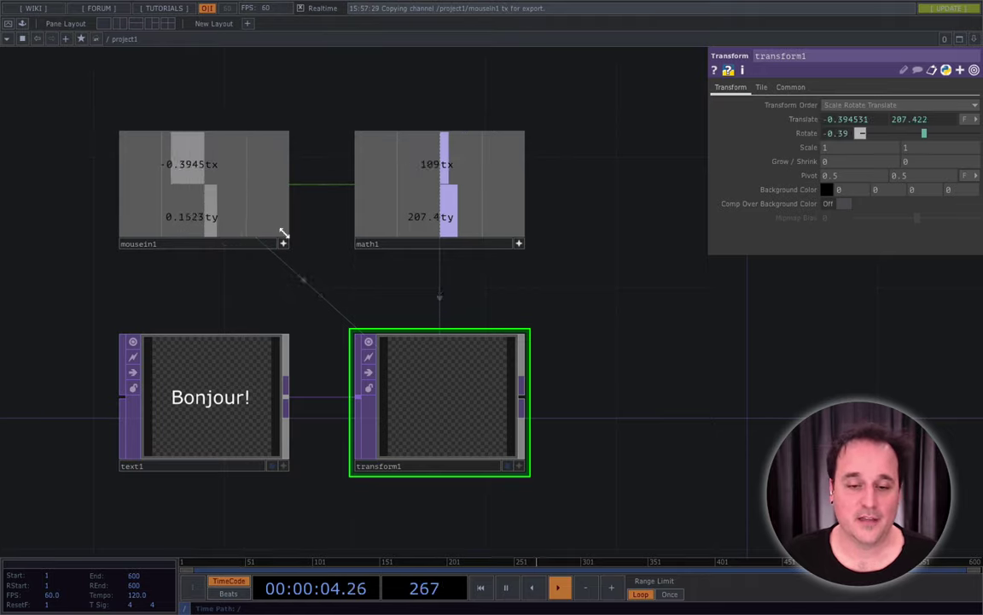
pyautogui.moveTo(274, 223); pyautogui.dragTo(937, 125)
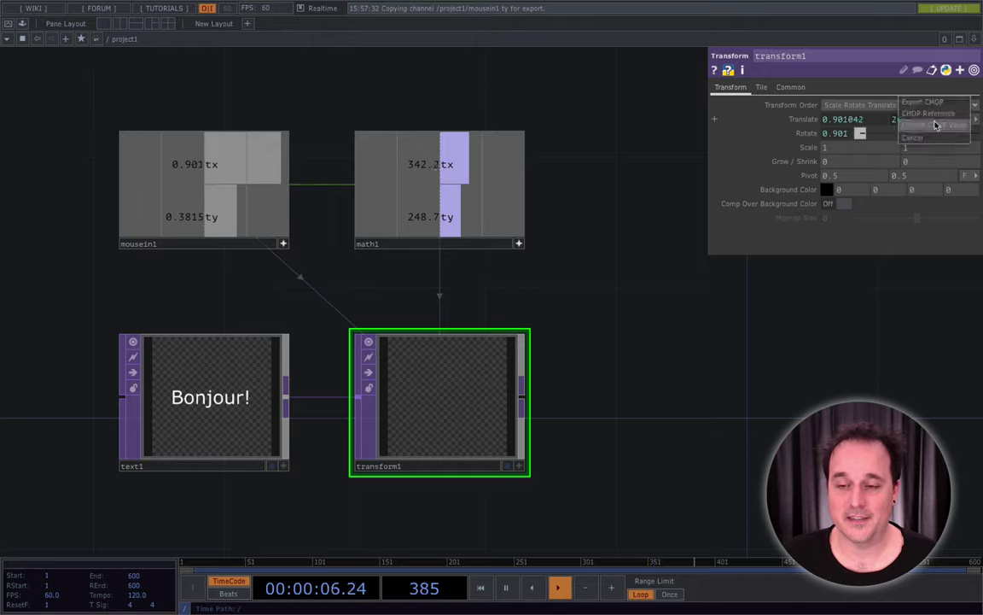
pyautogui.click(926, 103)
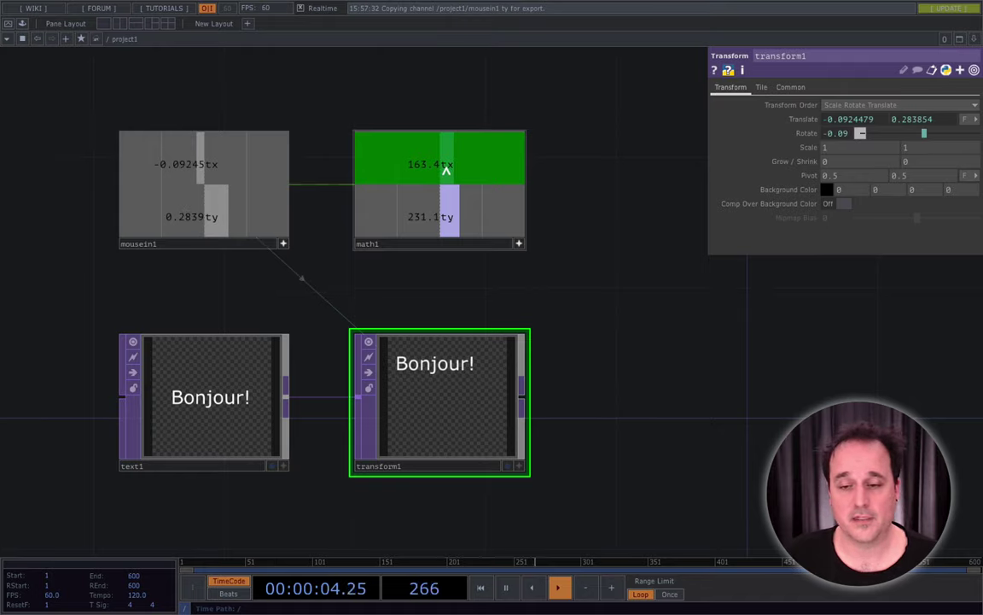
# - Link the Math CHOP's tx channel to the transform's Rotate as a CHOP Reference and set the Math's To Range to -180 to 180
pyautogui.moveTo(445, 171); pyautogui.dragTo(845, 136)
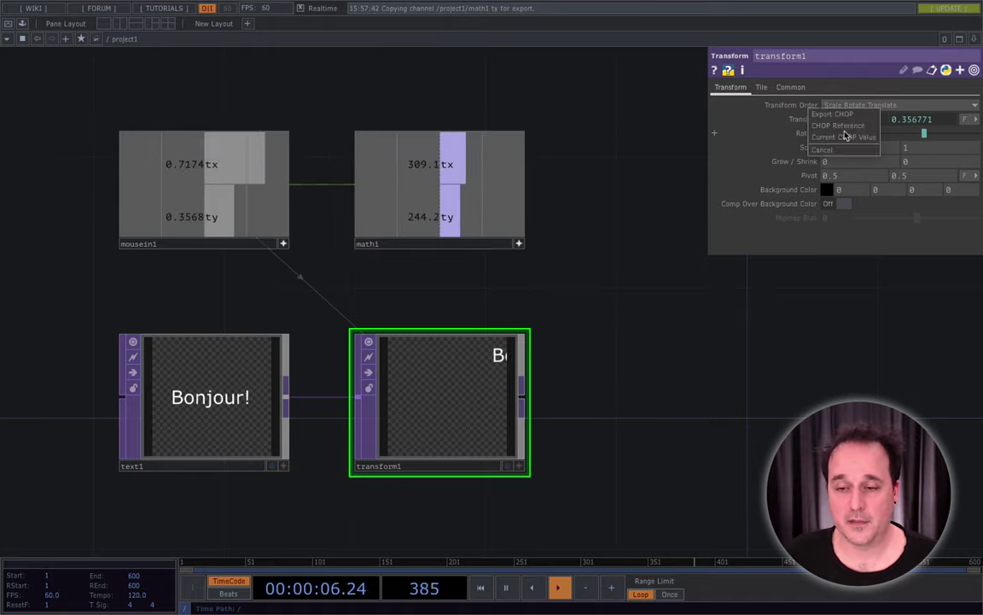
pyautogui.click(838, 126)
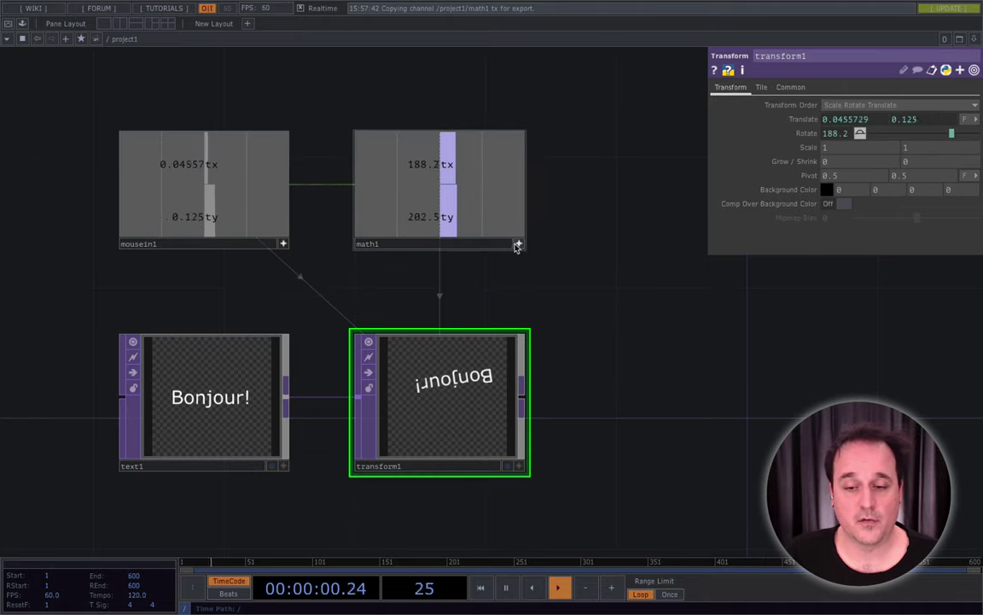
pyautogui.click(437, 172)
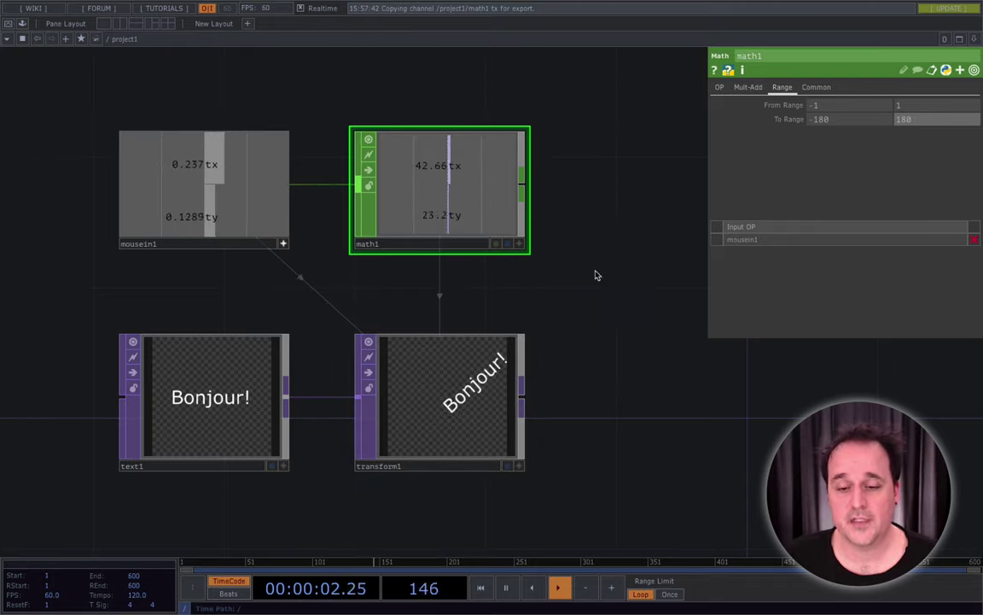
# - Examine the data carried by the wires between the Text and Transform TOPs and between the Mouse In and Math CHOPs
pyautogui.click(486, 388)
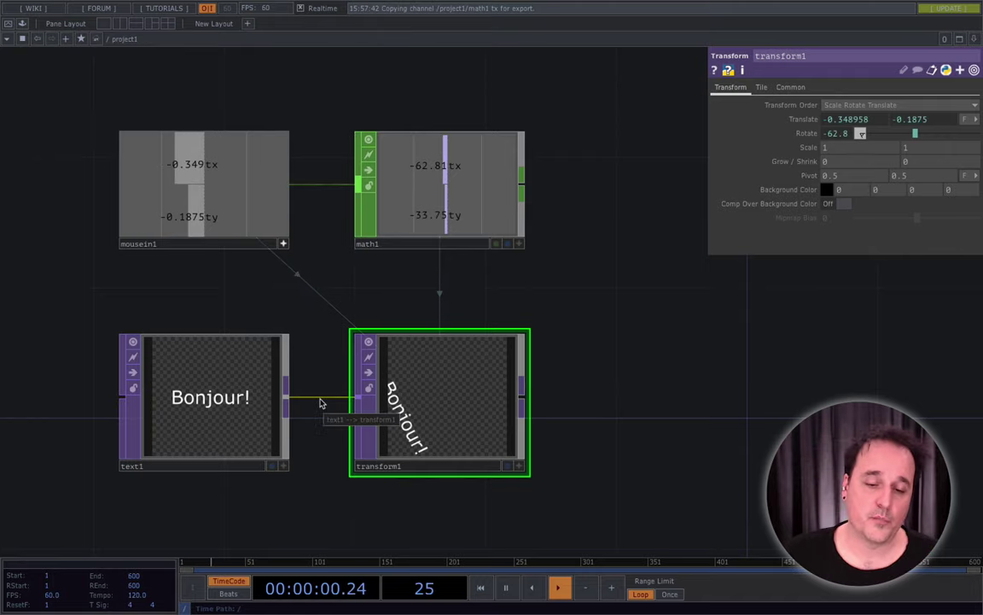
pyautogui.moveTo(323, 404)
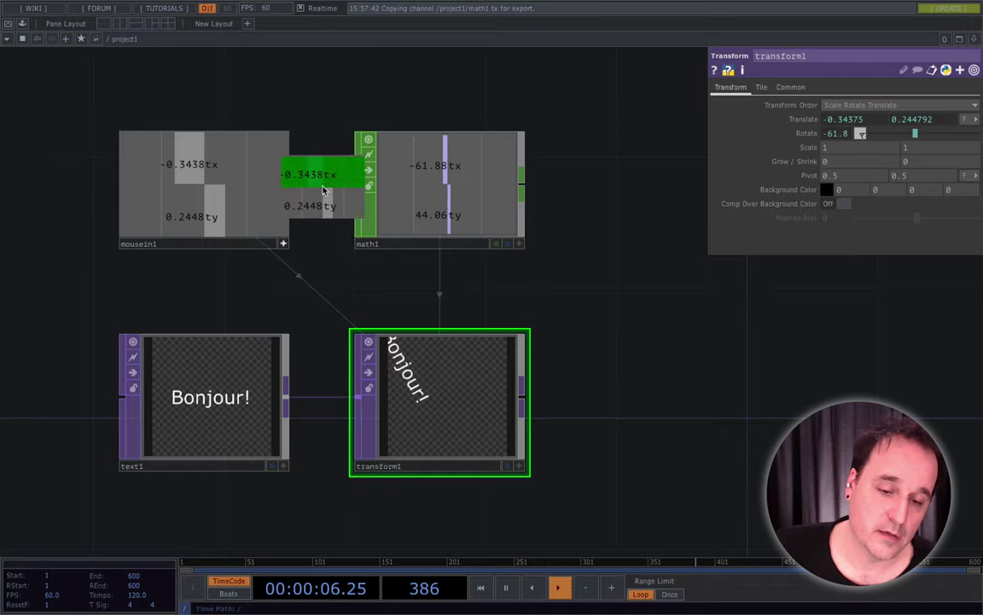
pyautogui.moveTo(323, 189); pyautogui.dragTo(274, 184)
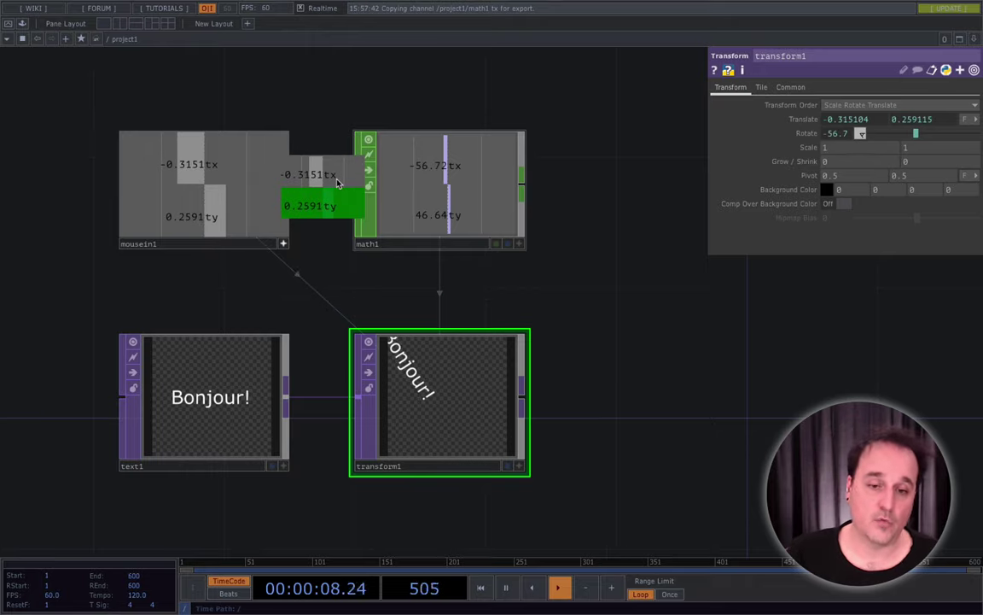
pyautogui.moveTo(338, 183); pyautogui.dragTo(339, 186)
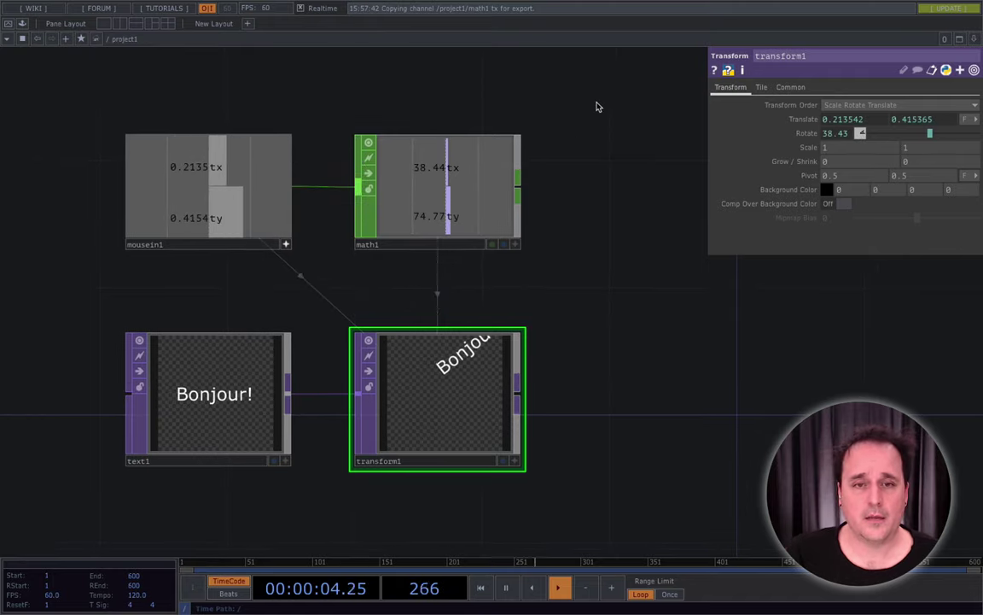
# - Delete all four operators from the network and place a Video Device In TOP in the emptied network
pyautogui.moveTo(616, 89); pyautogui.dragTo(79, 501, button='right')
pyautogui.press('Delete')
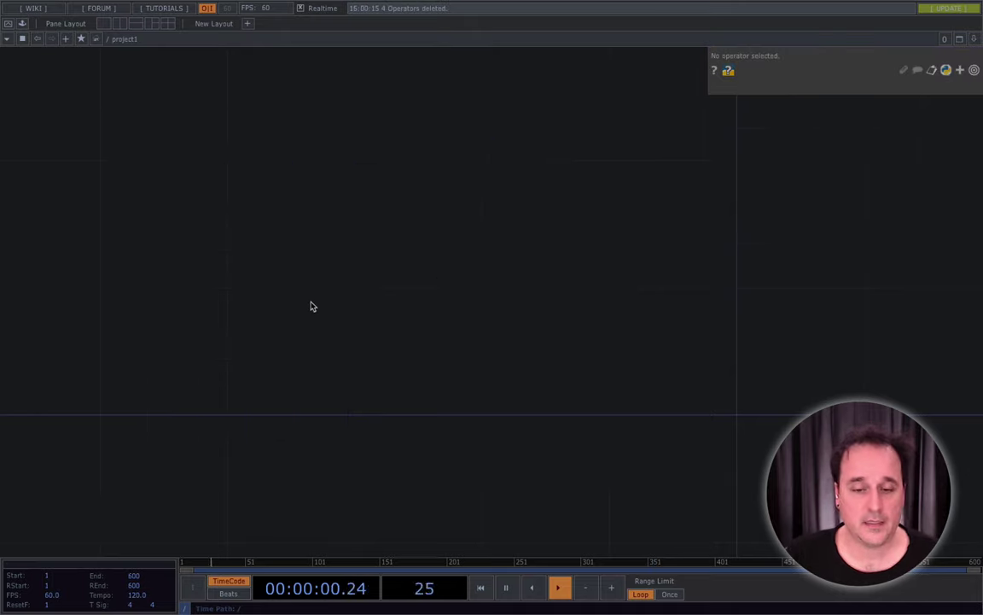
pyautogui.rightClick(300, 255)
pyautogui.click(259, 257)
pyautogui.press('Tab')
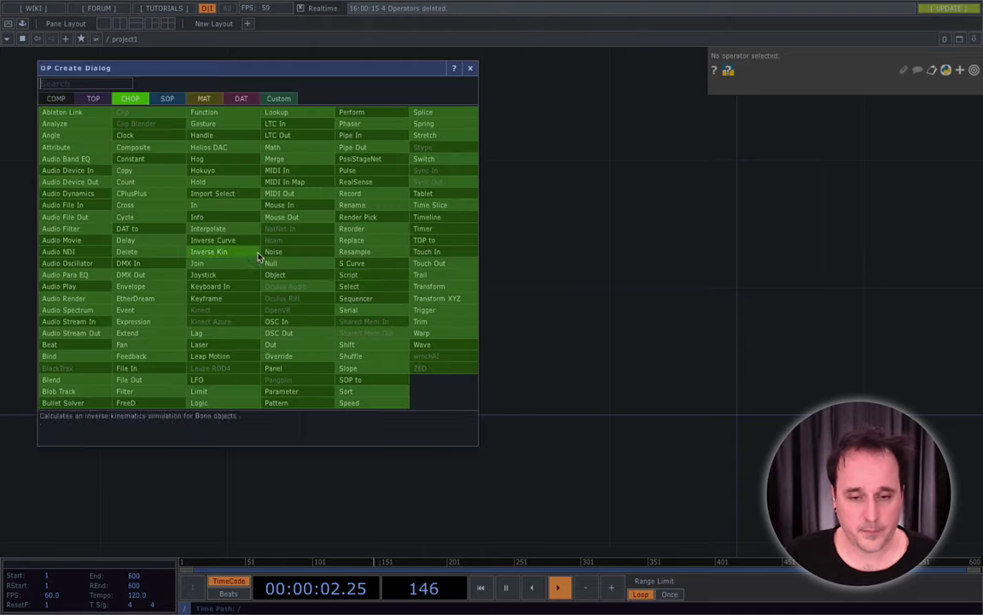
pyautogui.click(93, 99)
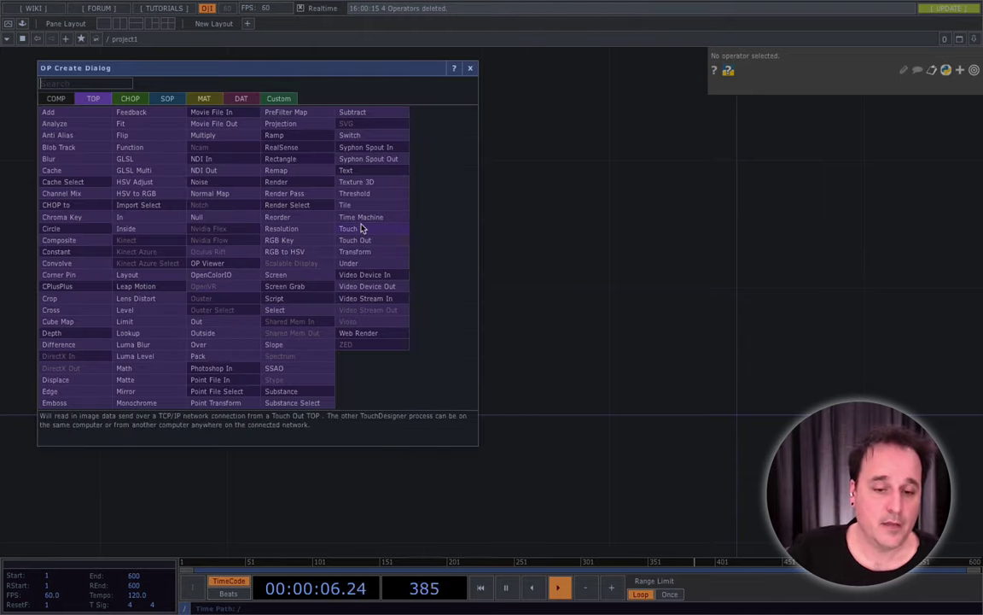
pyautogui.click(395, 278)
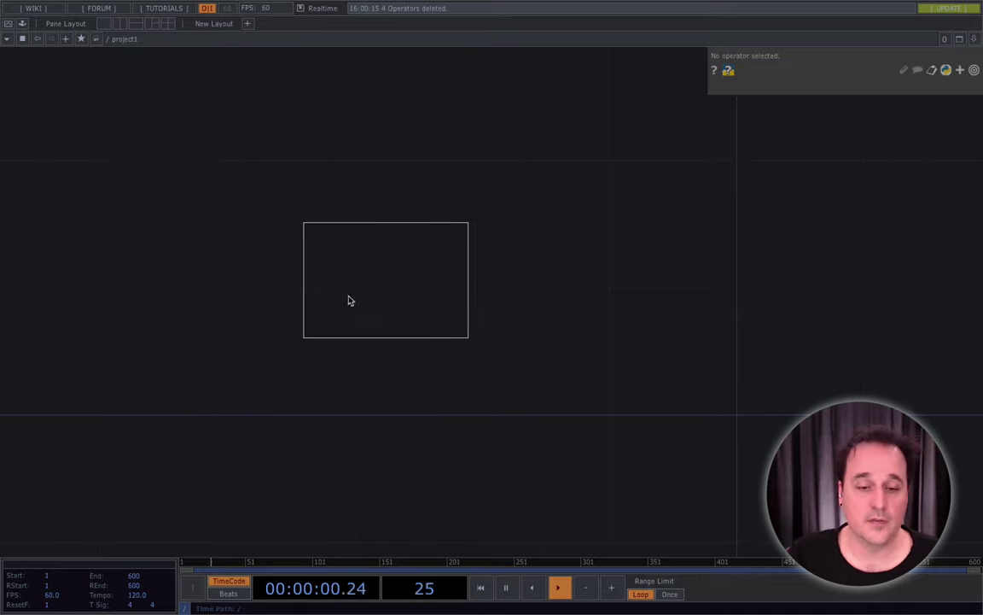
pyautogui.click(214, 314)
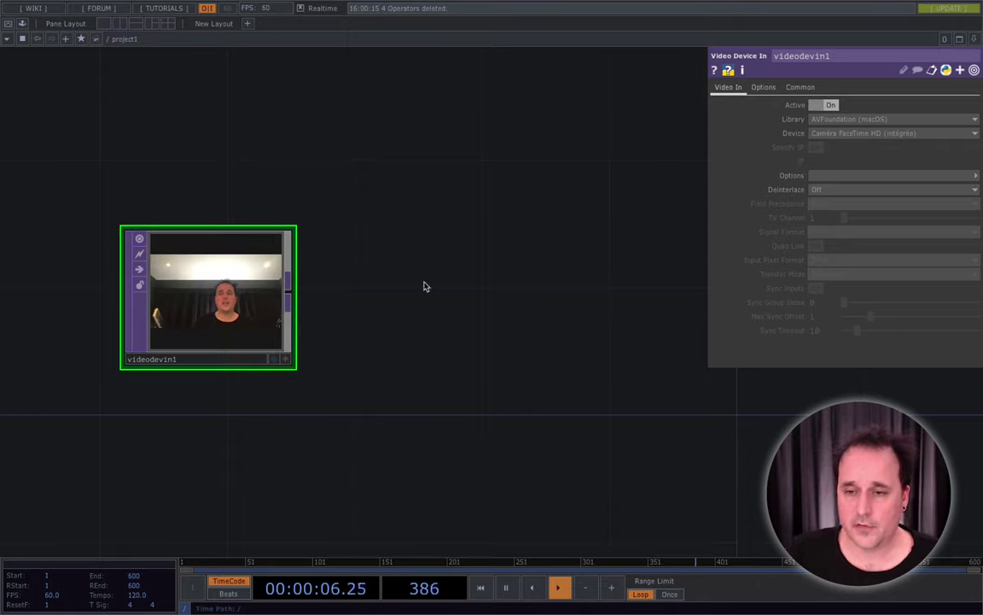
# - Set the video input's Device to HD Pro Webcam C920 #2 and read the operator's warning information
pyautogui.click(858, 134)
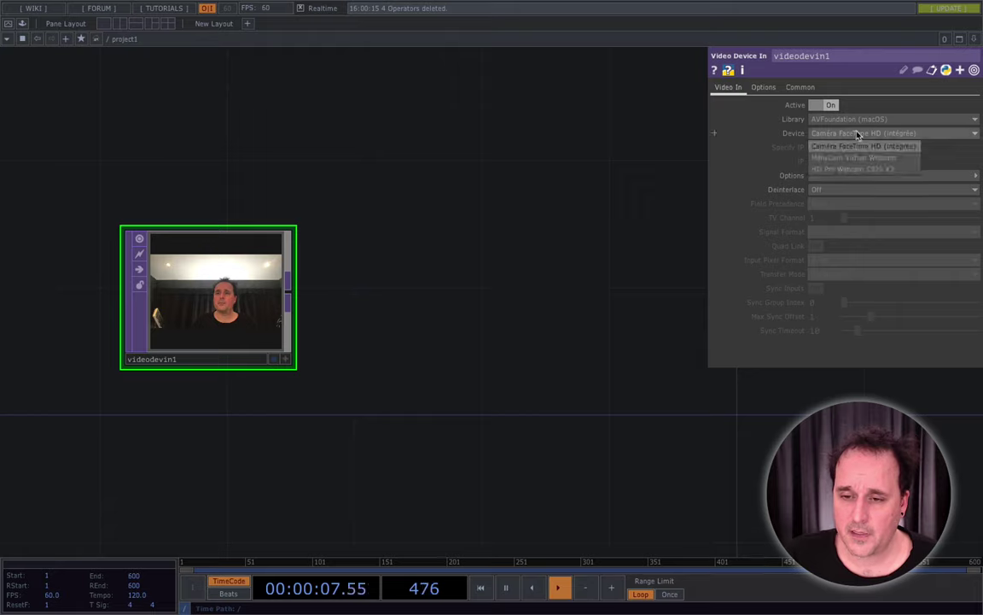
pyautogui.click(901, 169)
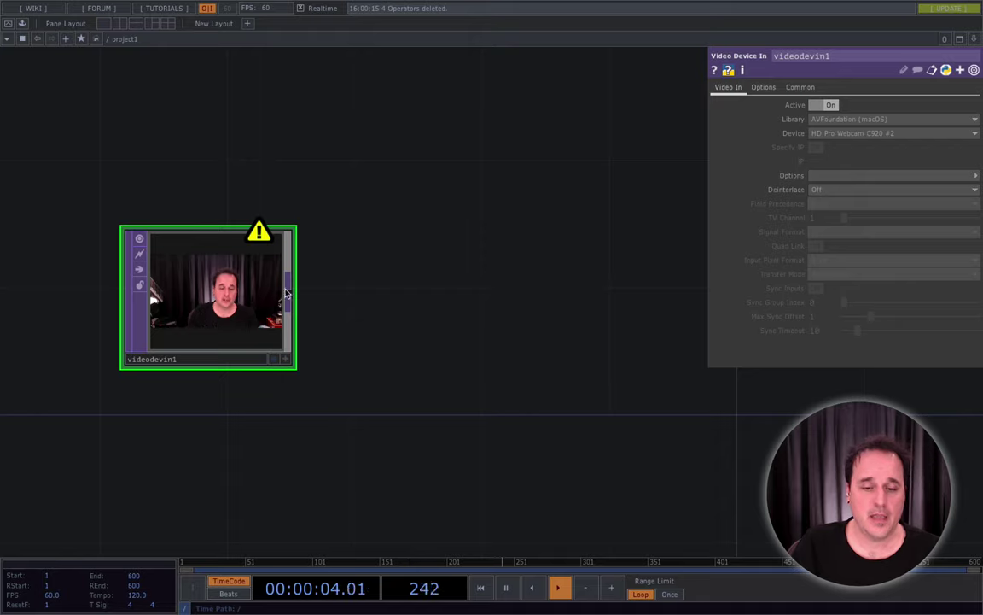
pyautogui.middleClick(265, 239)
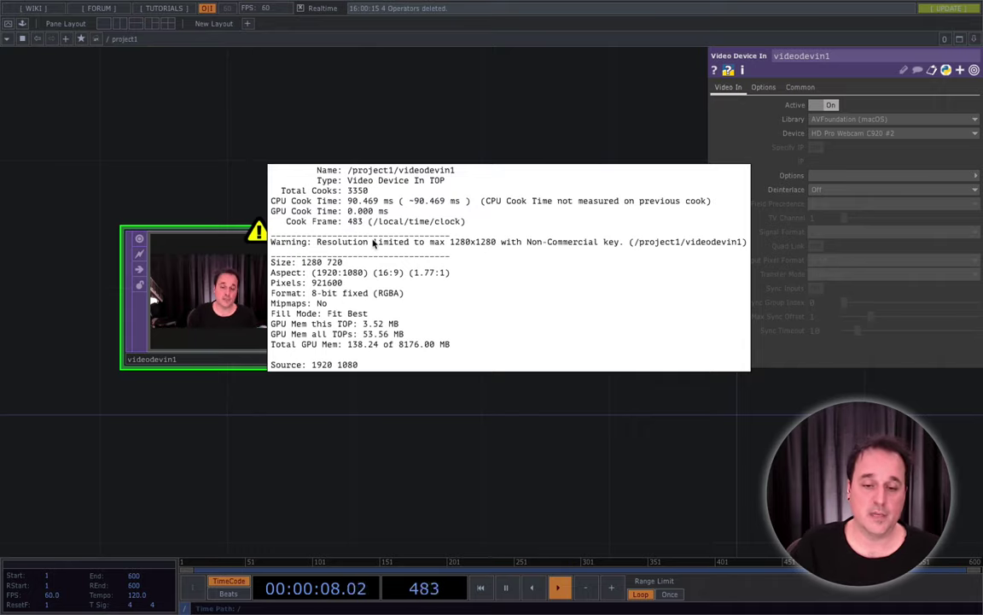
pyautogui.moveTo(233, 182); pyautogui.dragTo(226, 228, button='middle')
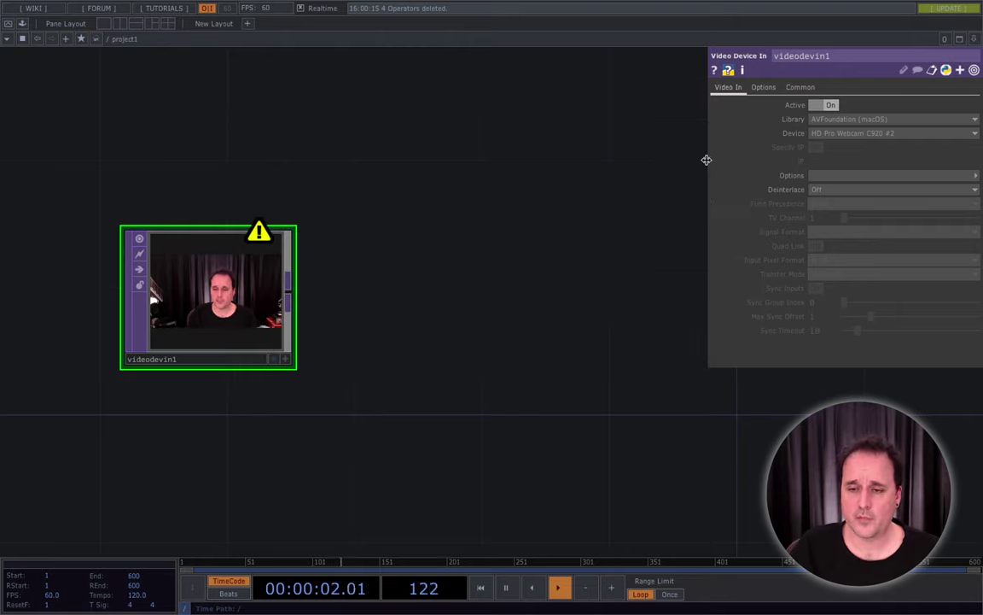
# - Switch the Video Device In's Output Resolution to Custom Resolution and set it to 1280 by 720
pyautogui.click(768, 90)
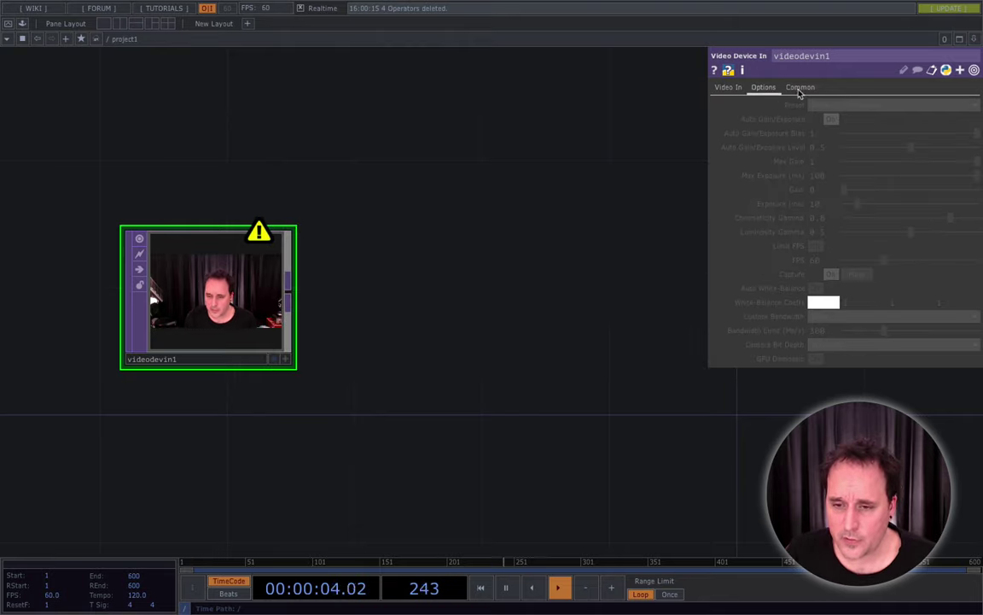
pyautogui.click(800, 90)
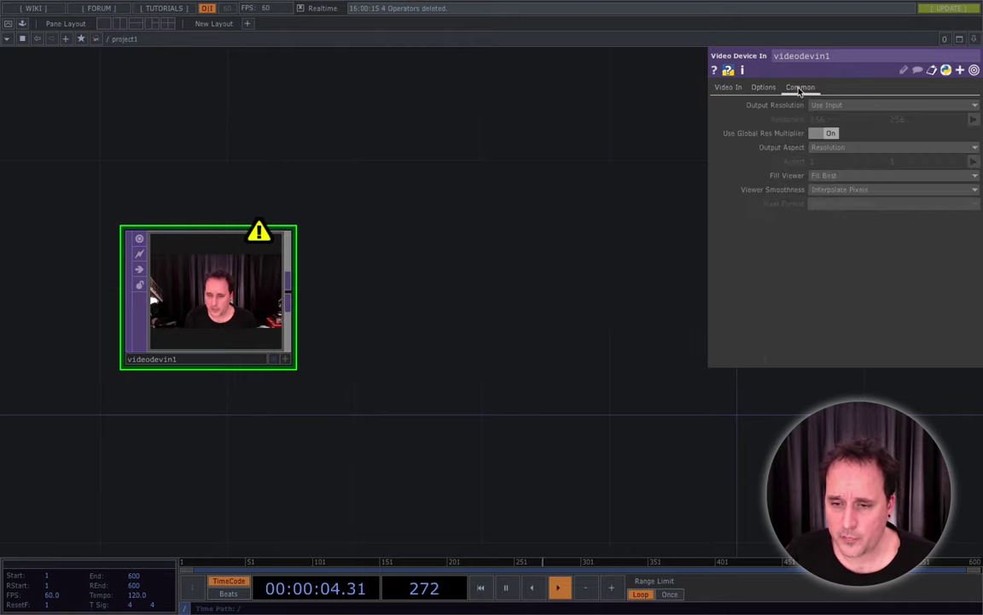
pyautogui.click(845, 104)
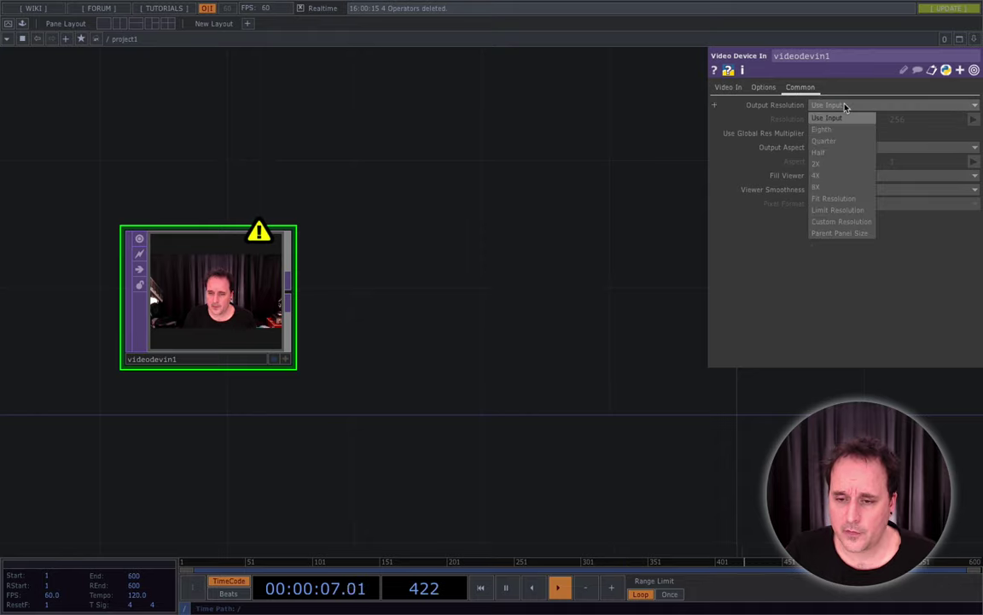
pyautogui.click(861, 224)
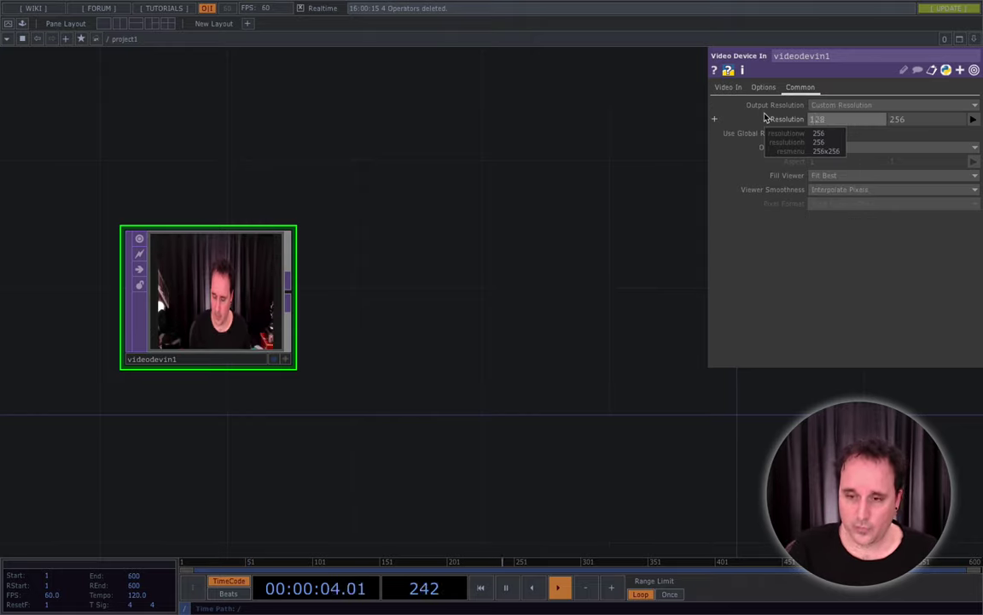
pyautogui.write('1280')
pyautogui.press('Tab')
pyautogui.write('72')
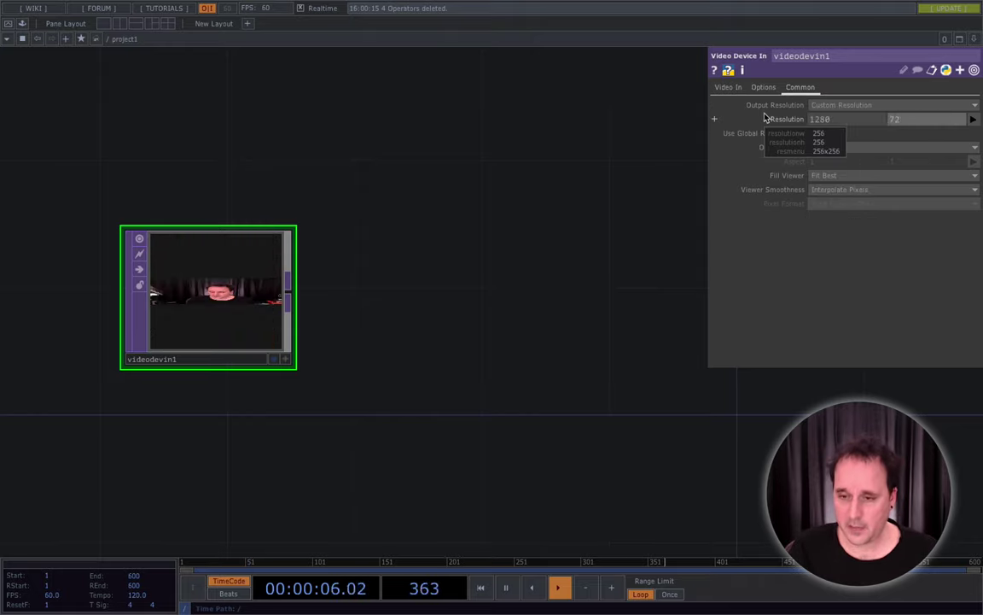
pyautogui.write('0')
pyautogui.press('Return')
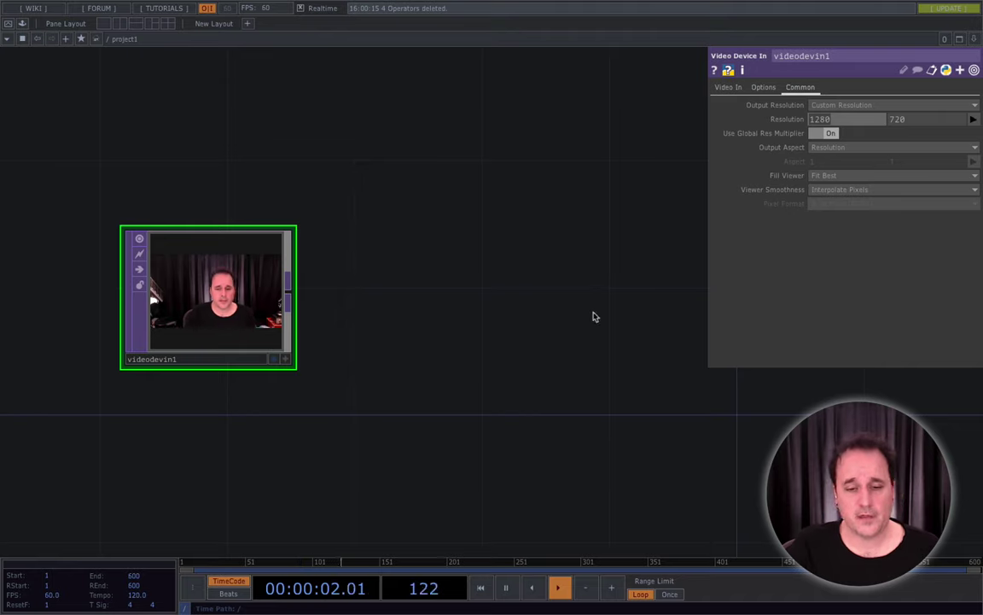
# - Add a Crop TOP fed by the Video Device In and place it next to that operator
pyautogui.press('Tab')
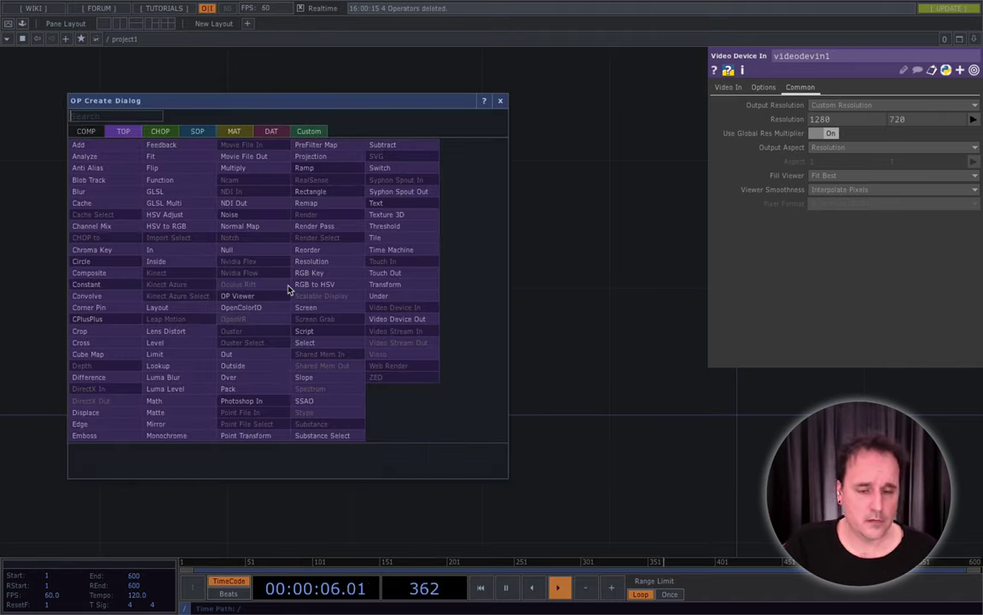
pyautogui.write('Crop')
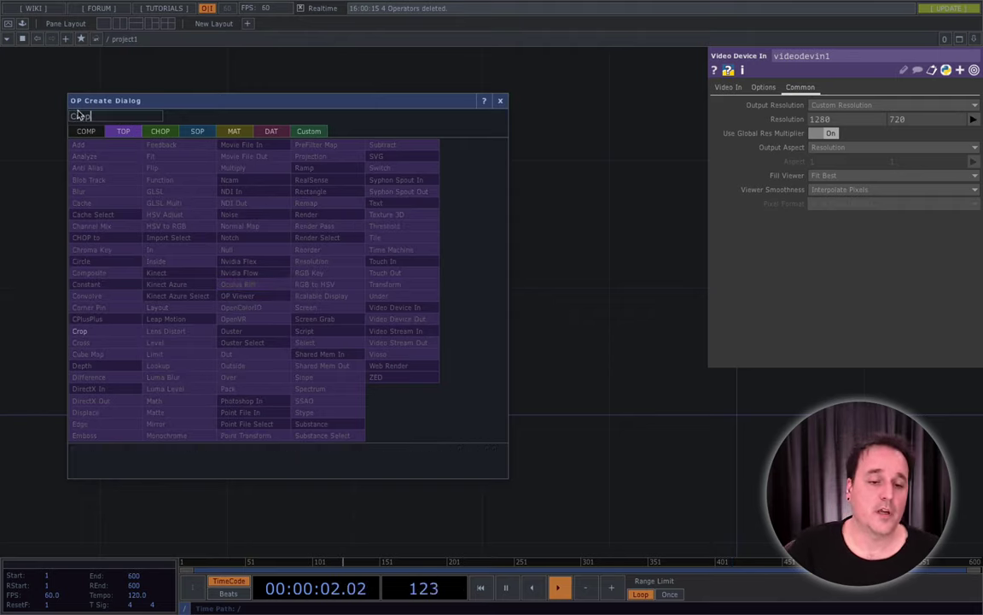
pyautogui.click(85, 332)
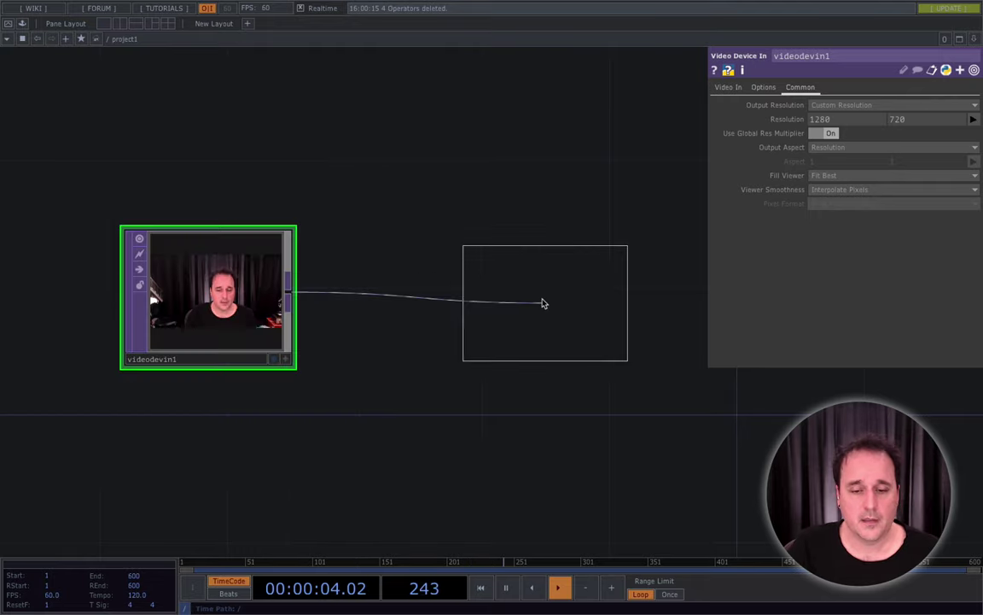
pyautogui.click(444, 305)
pyautogui.moveTo(413, 277); pyautogui.dragTo(374, 252)
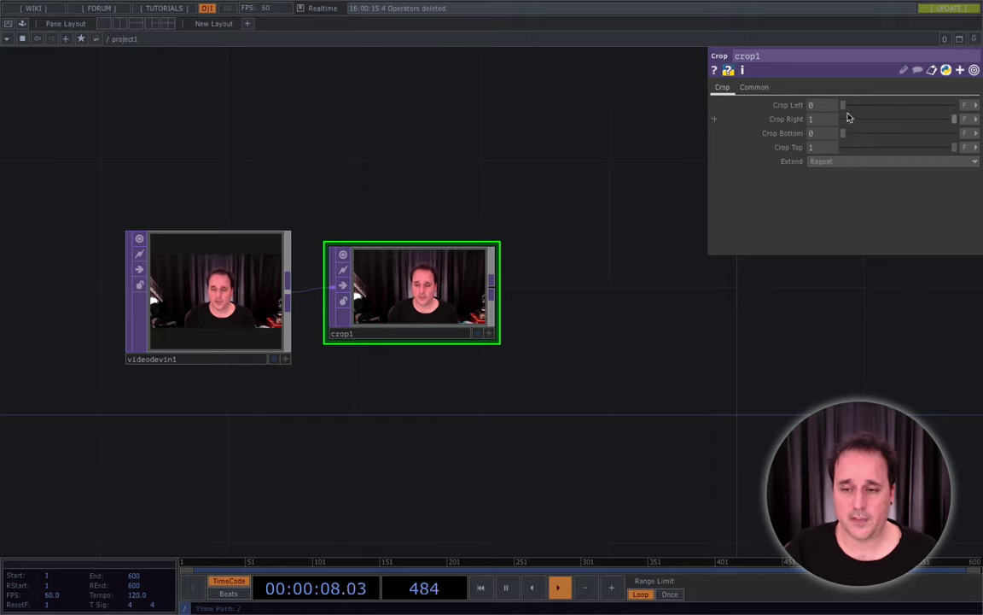
# - Crop the webcam image with Crop Left 0.276, Crop Right 0.799, Crop Bottom 0.098 and Crop Top 0.885
pyautogui.moveTo(843, 109); pyautogui.dragTo(873, 103)
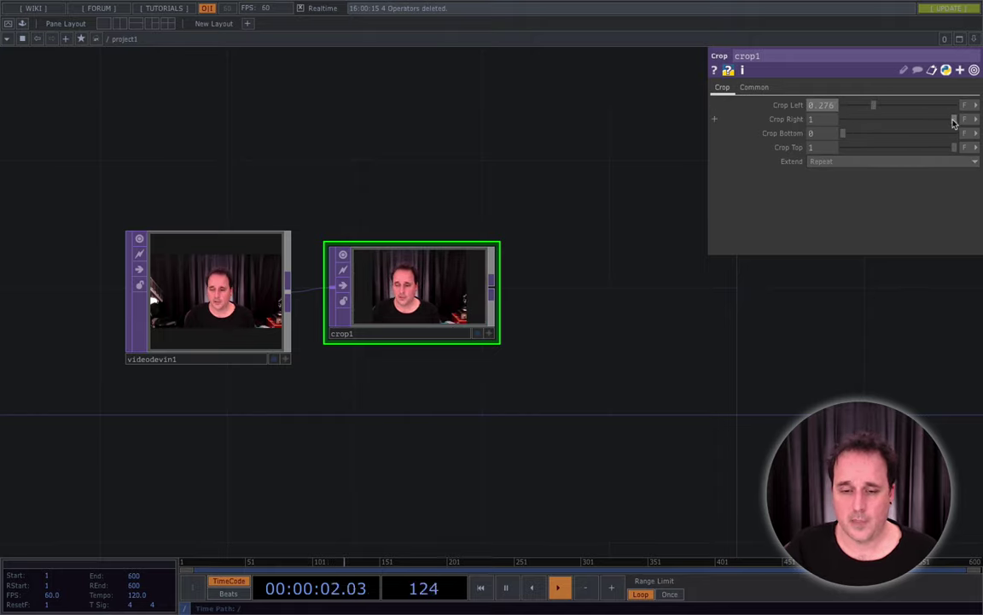
pyautogui.moveTo(954, 119); pyautogui.dragTo(931, 122)
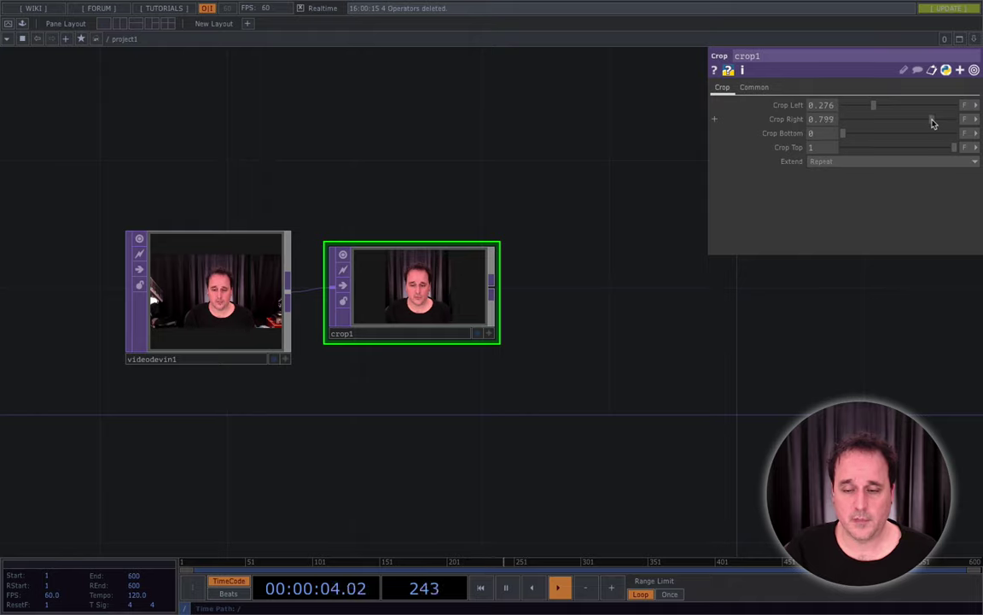
pyautogui.moveTo(843, 134); pyautogui.dragTo(857, 138)
pyautogui.moveTo(954, 147); pyautogui.dragTo(942, 148)
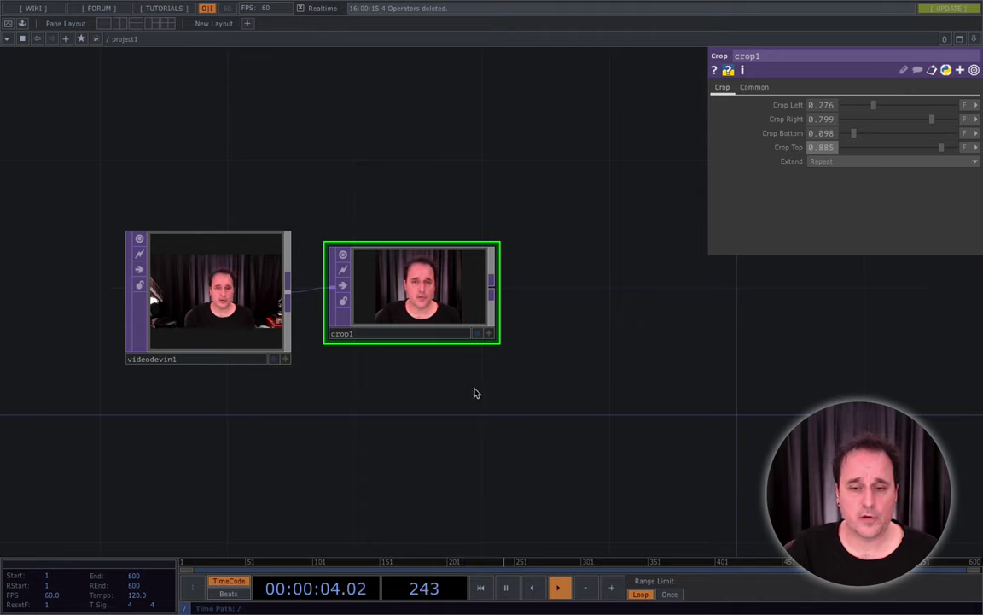
# - Add a Chroma Key TOP connected to the Crop's output
pyautogui.rightClick(492, 291)
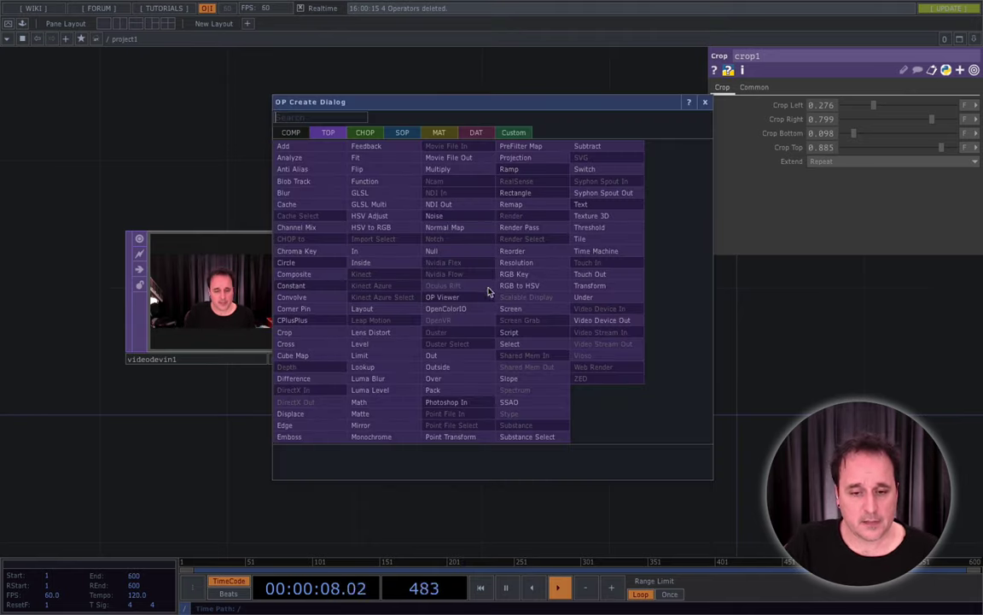
pyautogui.click(309, 255)
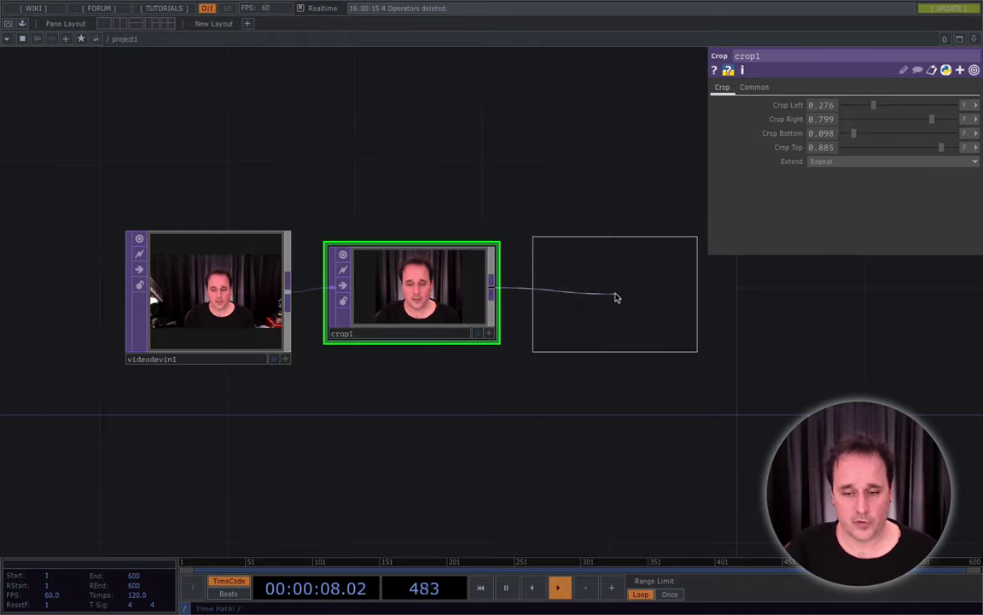
pyautogui.click(615, 297)
pyautogui.moveTo(665, 373); pyautogui.dragTo(549, 433)
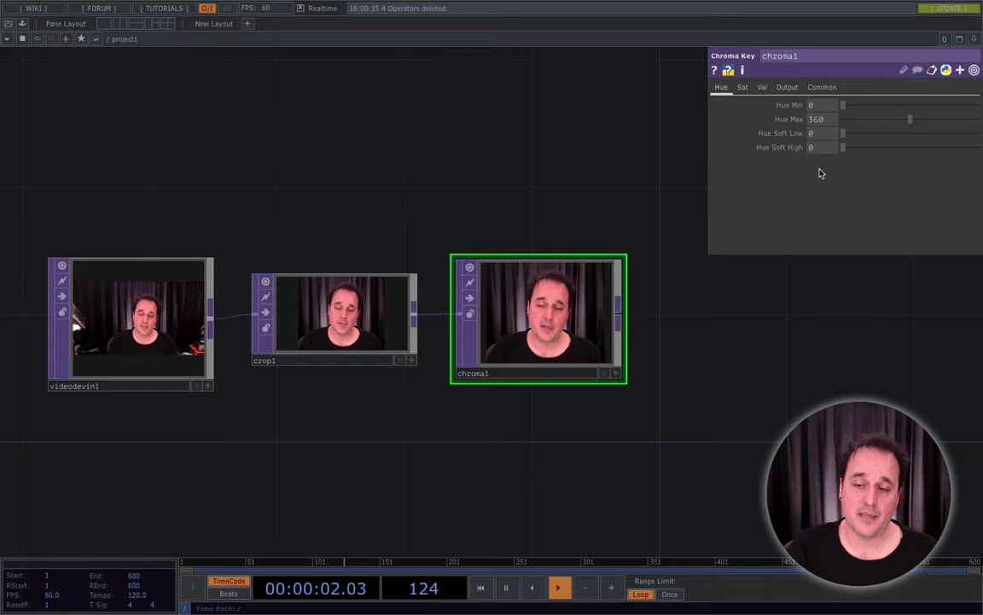
# - Key out the dark background by setting the Chroma Key's Val Min to 0.781 and Val Soft Low to 0.076
pyautogui.click(743, 89)
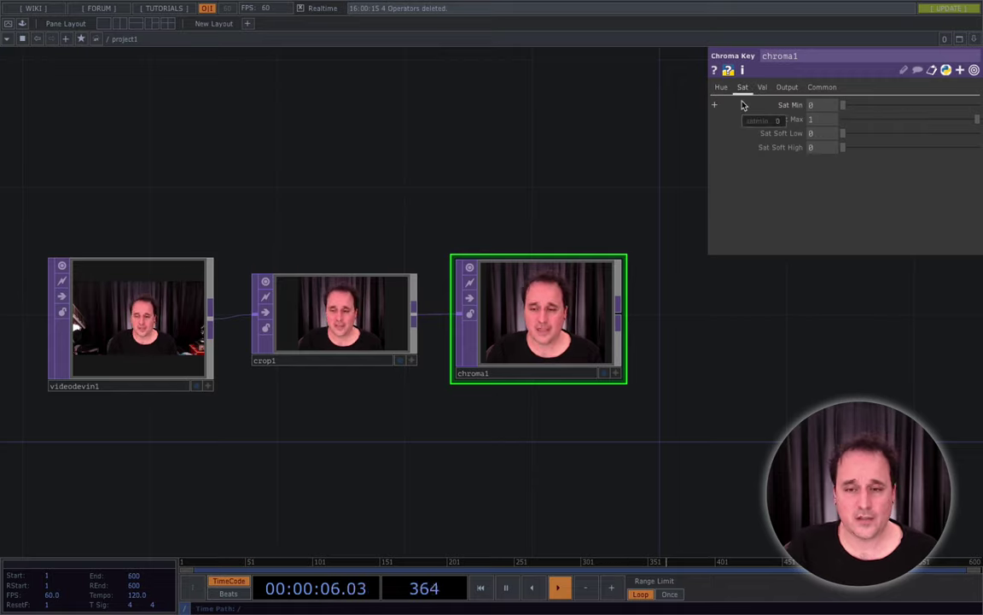
pyautogui.click(763, 88)
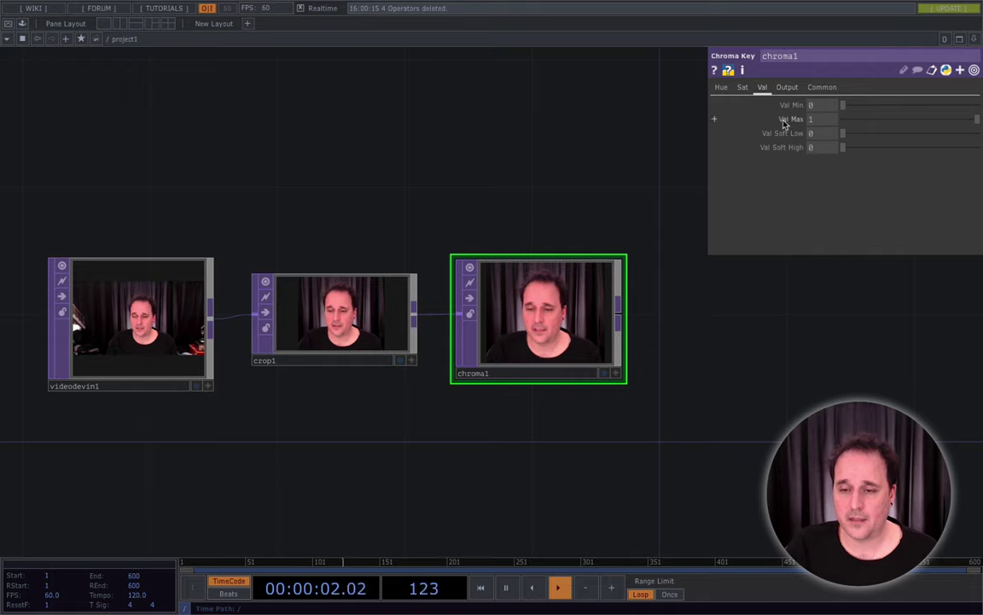
pyautogui.moveTo(845, 109); pyautogui.dragTo(948, 109)
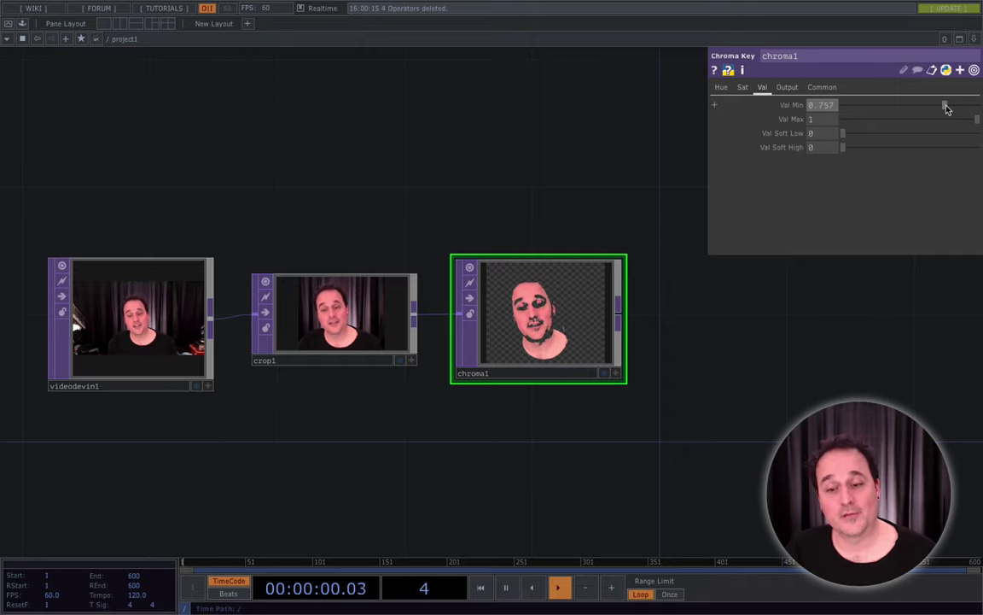
pyautogui.moveTo(946, 110); pyautogui.dragTo(951, 109)
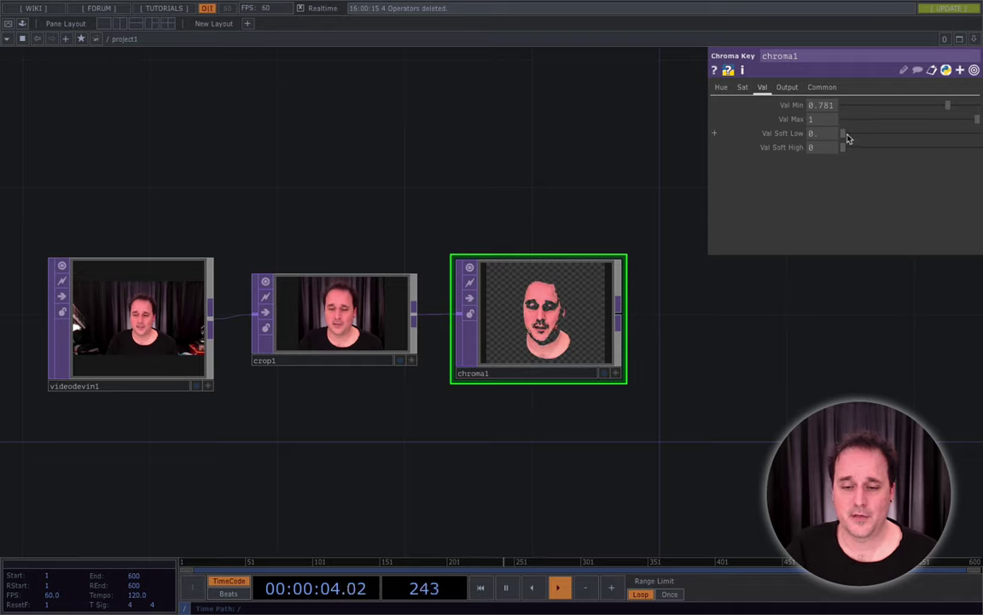
pyautogui.moveTo(845, 137); pyautogui.dragTo(858, 137)
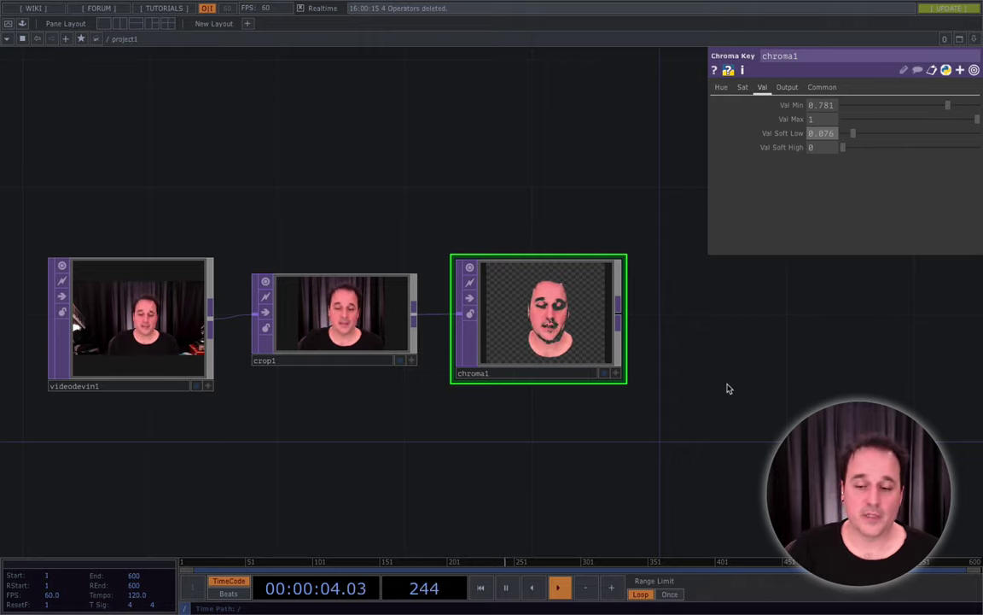
# - Add an Edge TOP connected to the Chroma Key's output and space it slightly farther from that operator
pyautogui.moveTo(729, 389); pyautogui.dragTo(708, 418, button='middle')
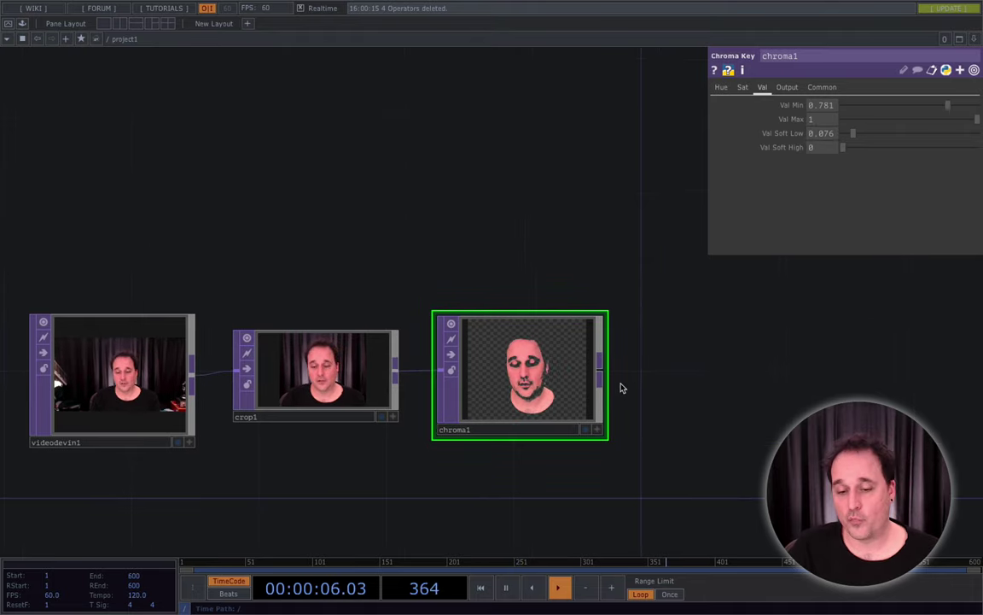
pyautogui.rightClick(602, 366)
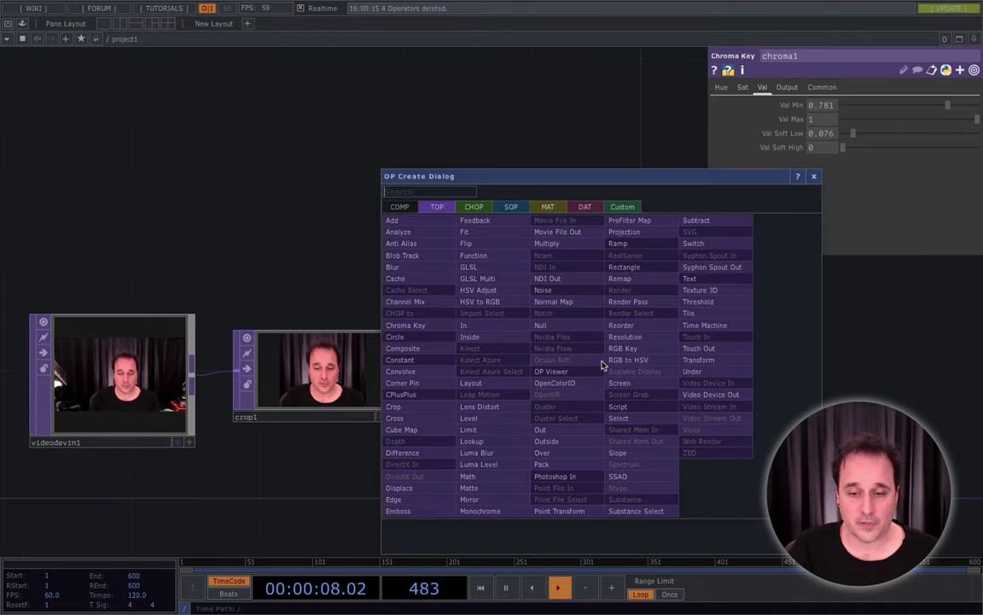
pyautogui.write('ed')
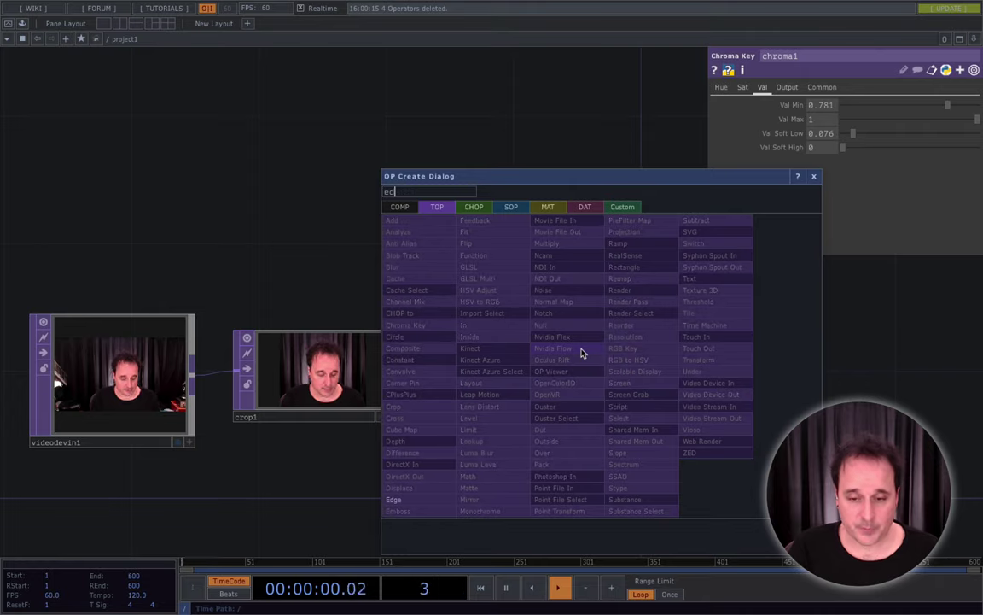
pyautogui.click(403, 499)
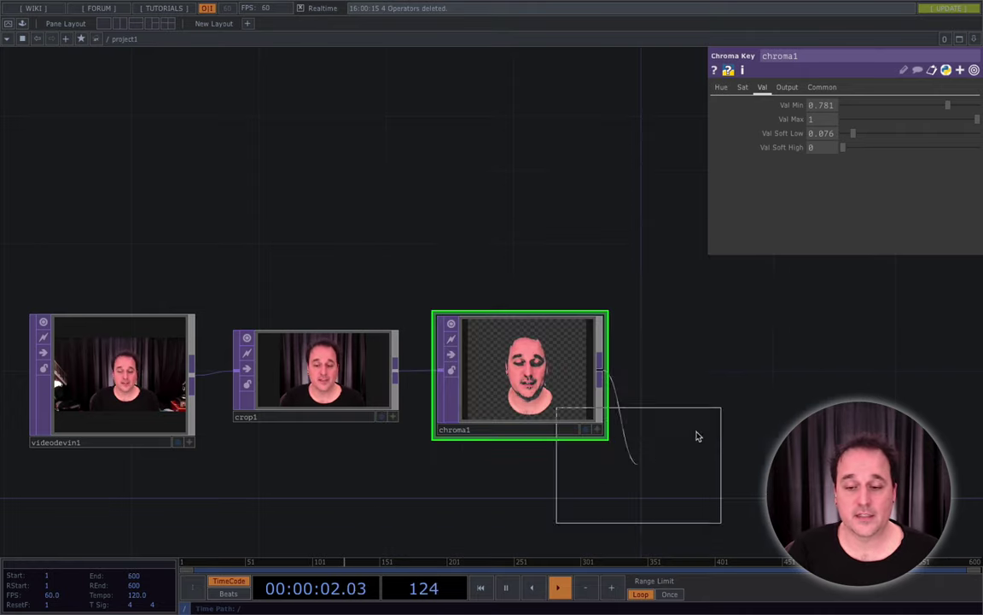
pyautogui.click(727, 378)
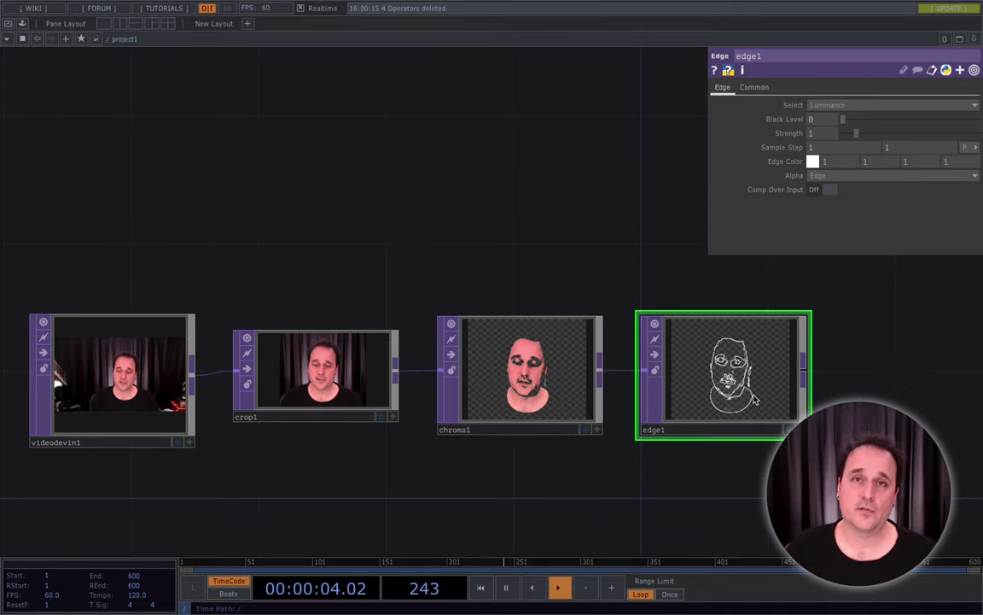
pyautogui.moveTo(751, 402); pyautogui.dragTo(777, 401)
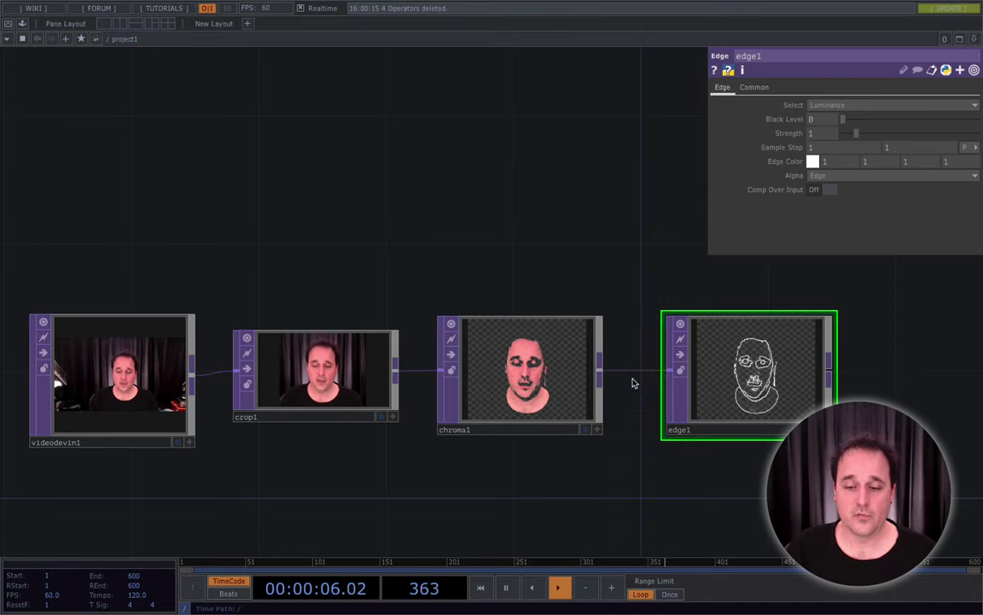
# - Examine the image carried by each wire between the Video Device In, Crop, Chroma Key and Edge TOPs
pyautogui.moveTo(634, 373)
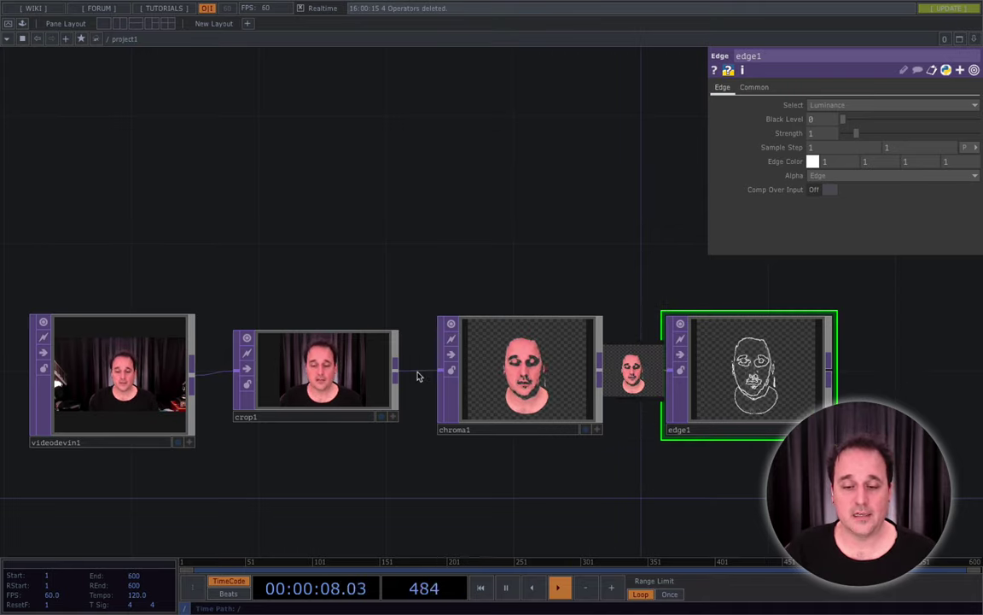
pyautogui.moveTo(419, 373)
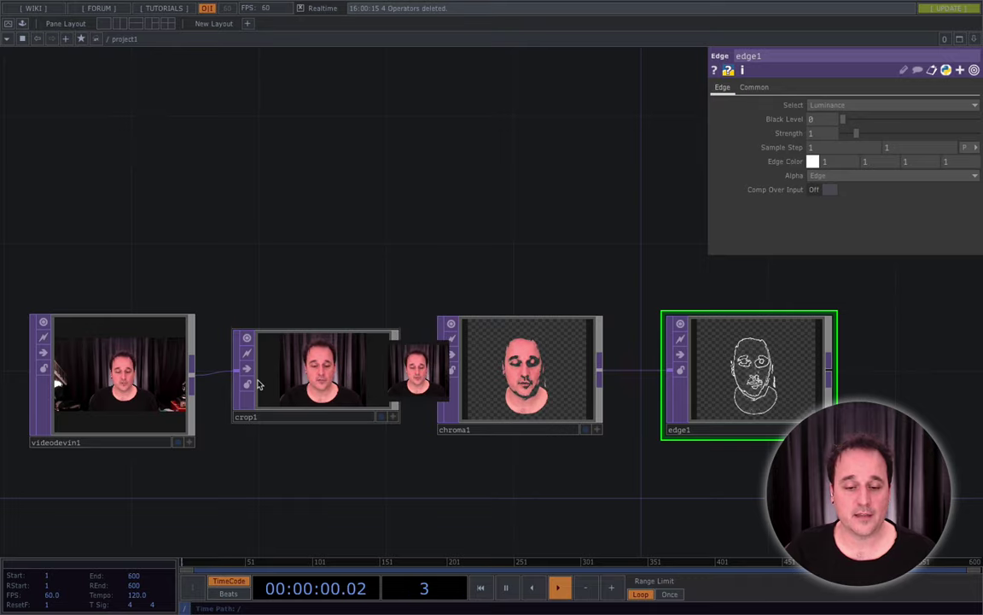
pyautogui.rightClick(215, 376)
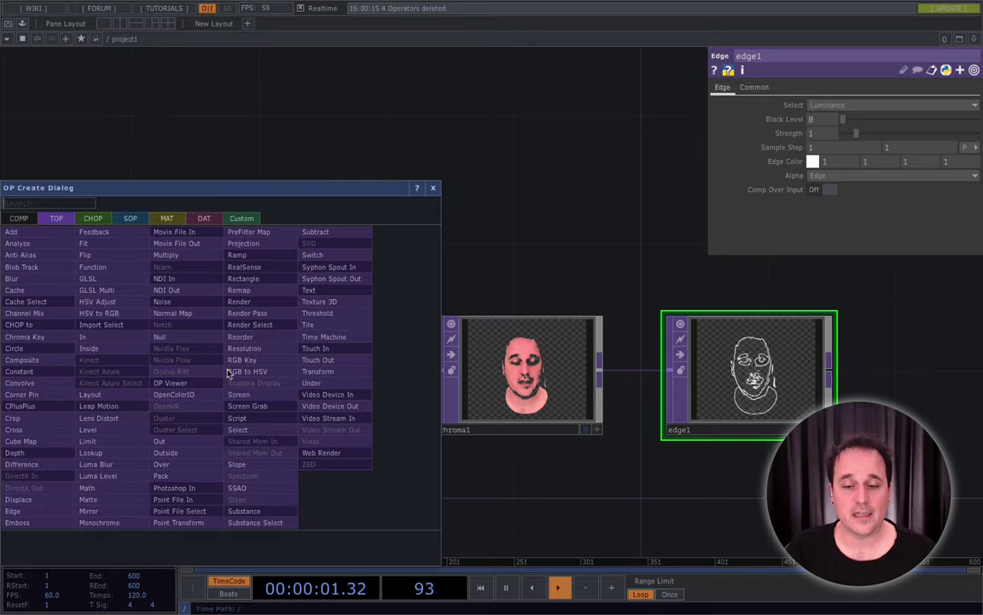
pyautogui.click(441, 197)
pyautogui.moveTo(216, 375)
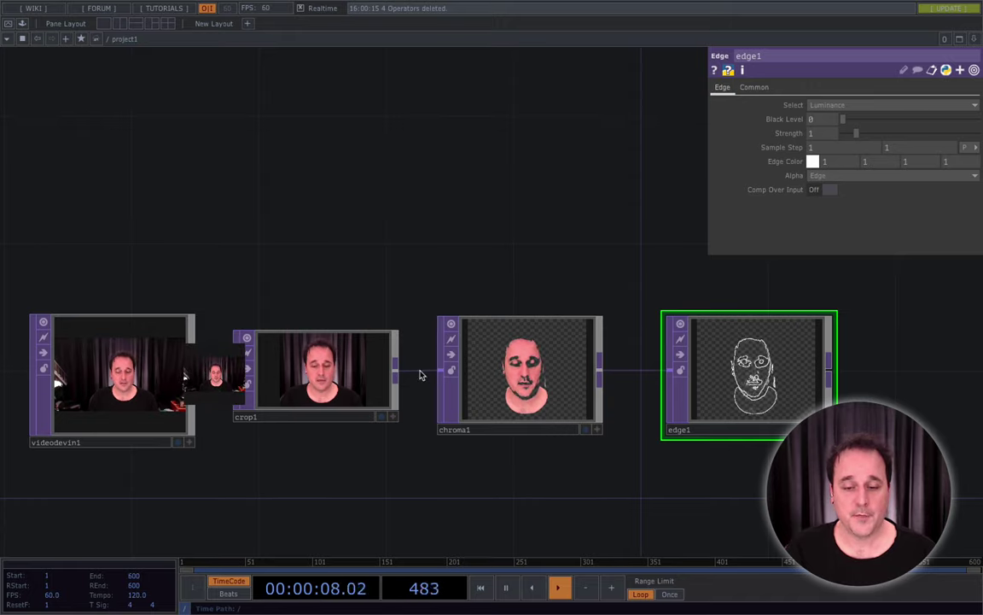
pyautogui.moveTo(421, 375)
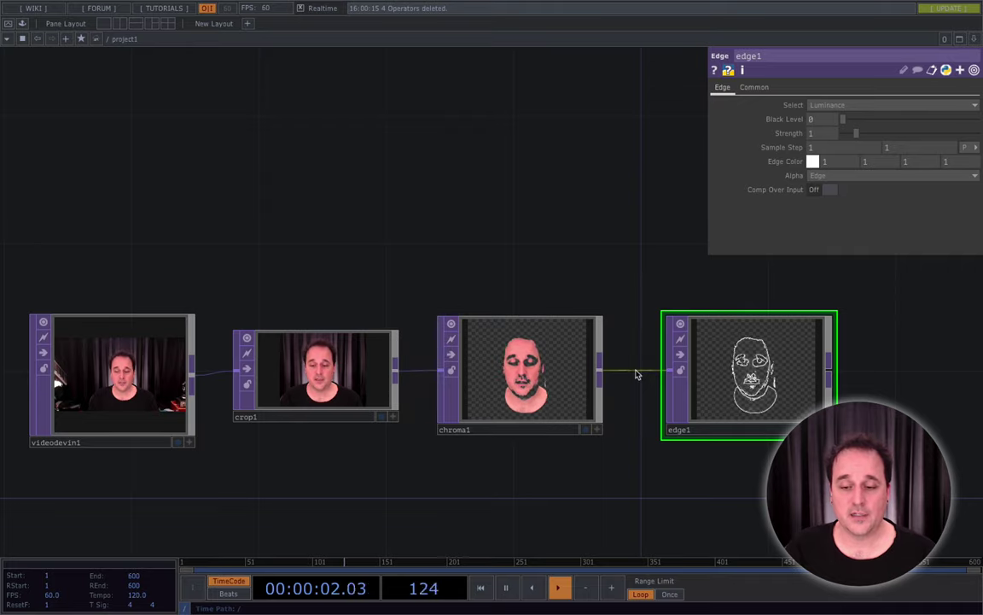
pyautogui.moveTo(636, 376)
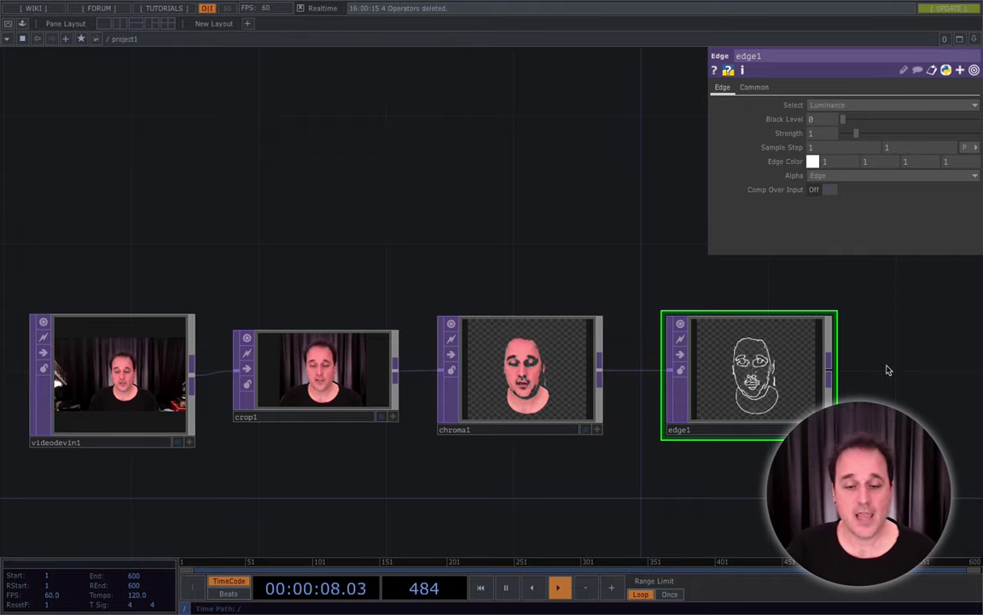
# - Display the outputs of all four TOPs behind the network to compare them, and switch these background displays off again
pyautogui.click(177, 442)
pyautogui.click(382, 417)
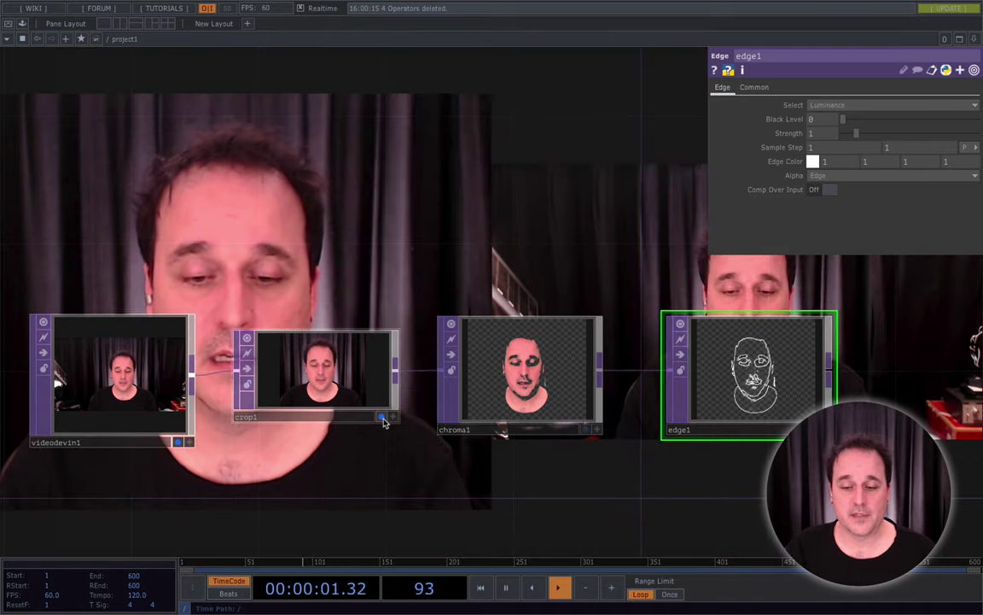
pyautogui.click(585, 429)
pyautogui.click(816, 429)
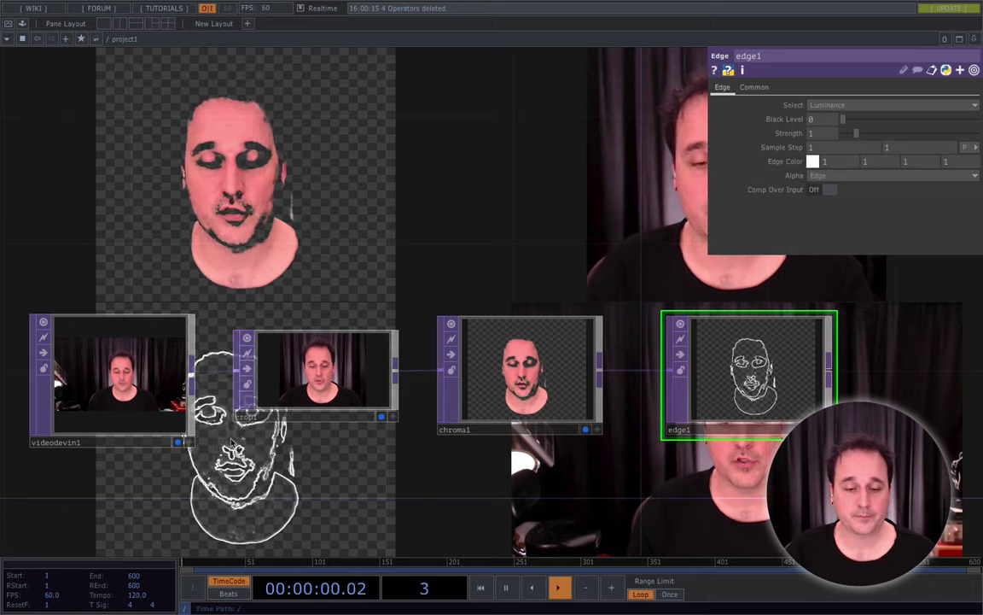
pyautogui.click(381, 416)
pyautogui.click(381, 417)
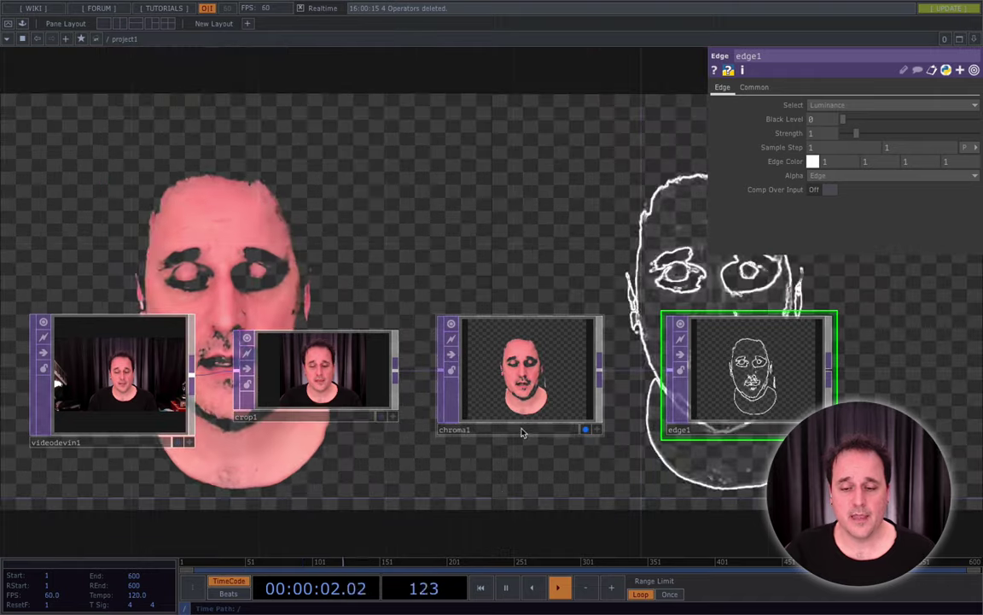
pyautogui.click(586, 429)
pyautogui.click(822, 431)
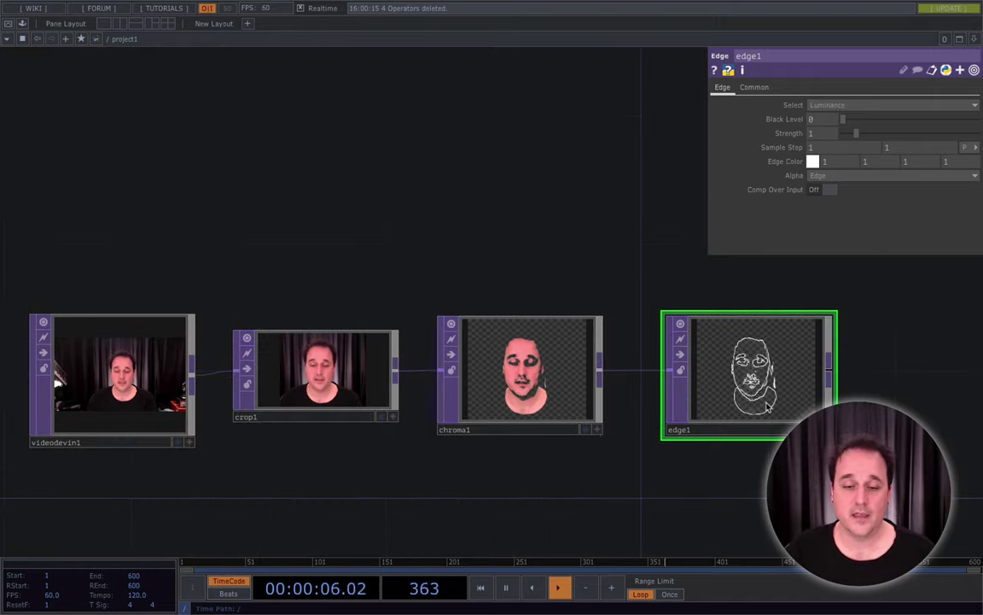
# - Check what project1 outputs in a separate viewer window without an Out operator, and close the window
pyautogui.scroll(-1, 549, 476)
pyautogui.scroll(-2, 548, 474)
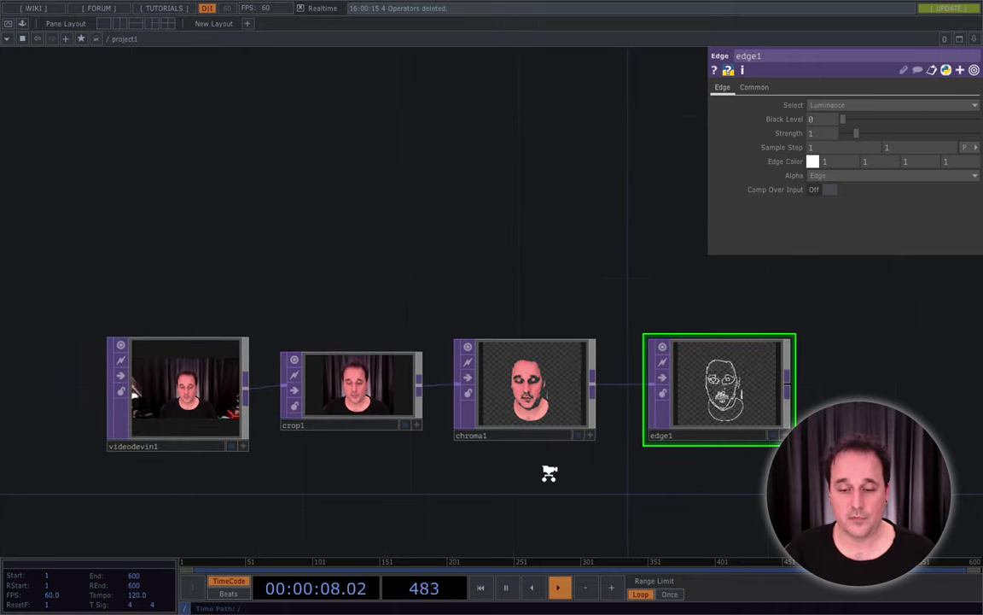
pyautogui.moveTo(634, 500); pyautogui.dragTo(530, 473)
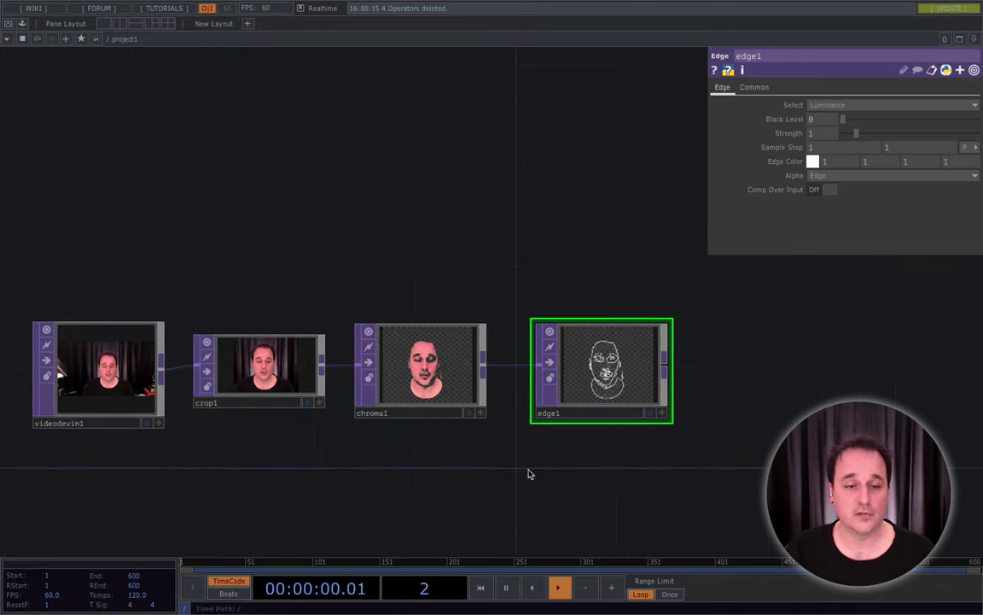
pyautogui.click(23, 43)
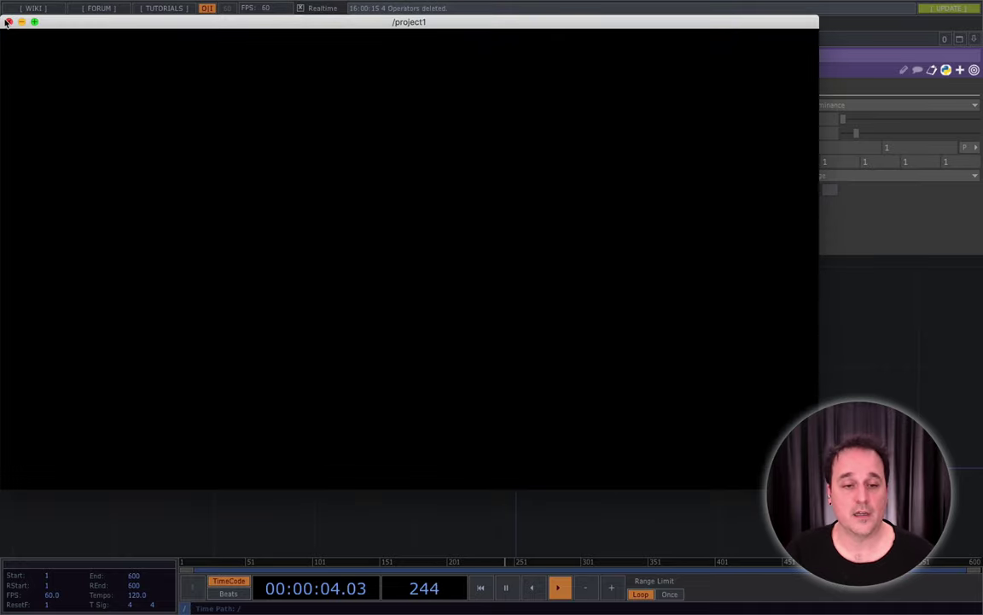
pyautogui.click(7, 21)
# - Add an Out TOP at the end of the chain, connected to the Edge TOP's output
pyautogui.press('Tab')
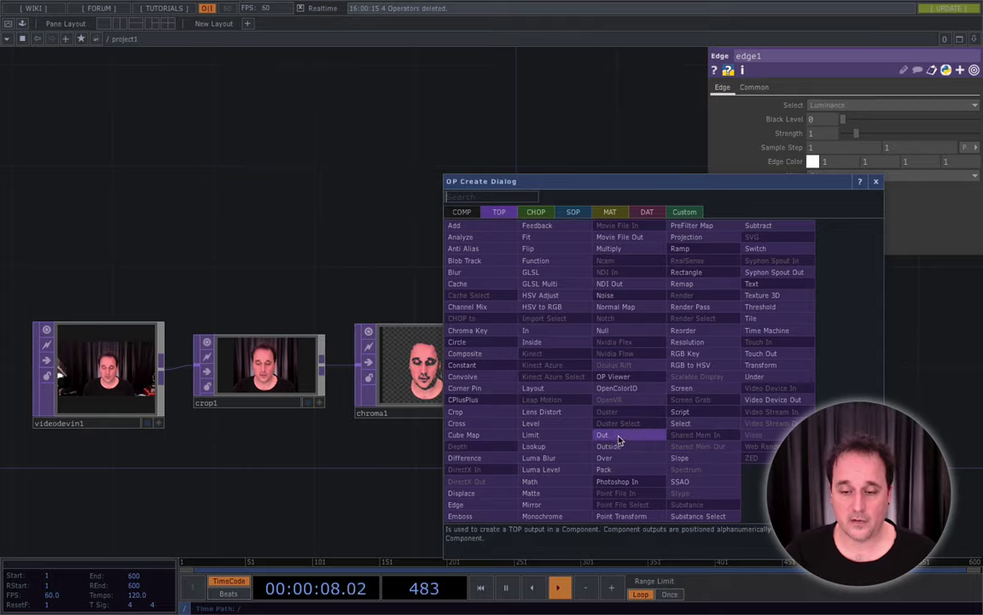
pyautogui.click(603, 434)
pyautogui.click(781, 373)
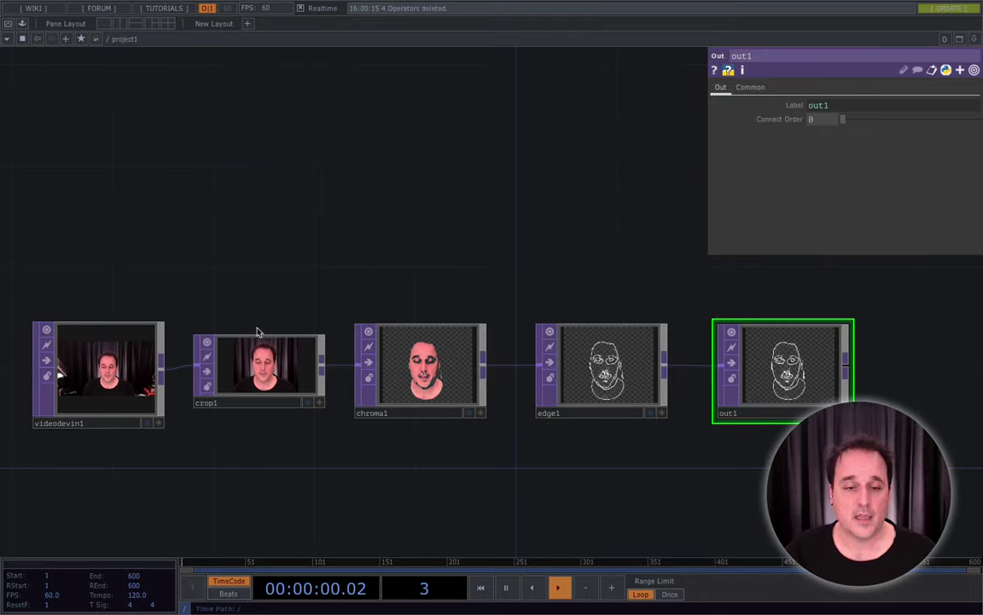
# - View the outlined webcam image in project1's separate output window, reposition the window, and close it
pyautogui.click(22, 39)
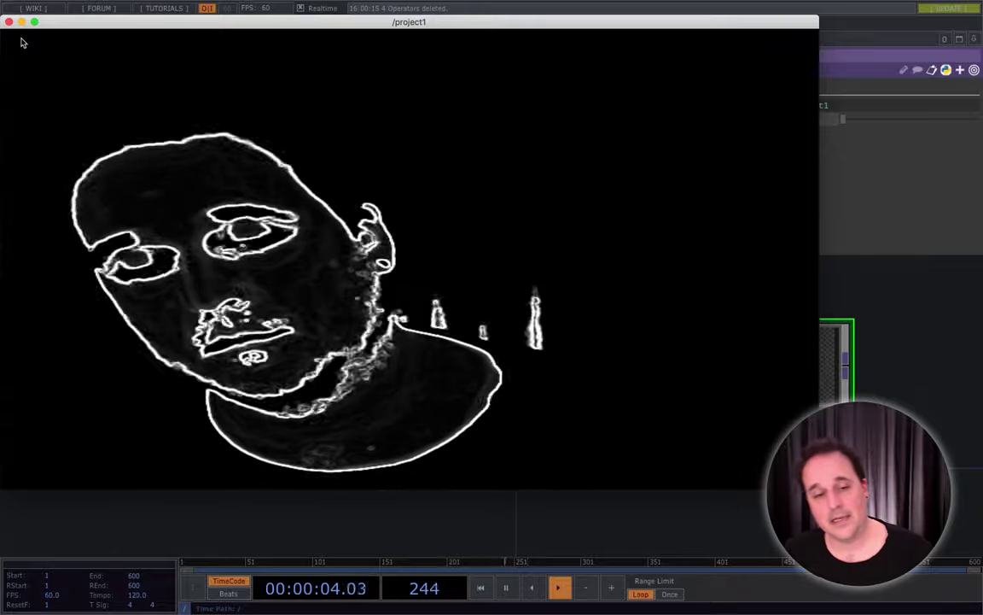
pyautogui.moveTo(72, 26); pyautogui.dragTo(154, 53)
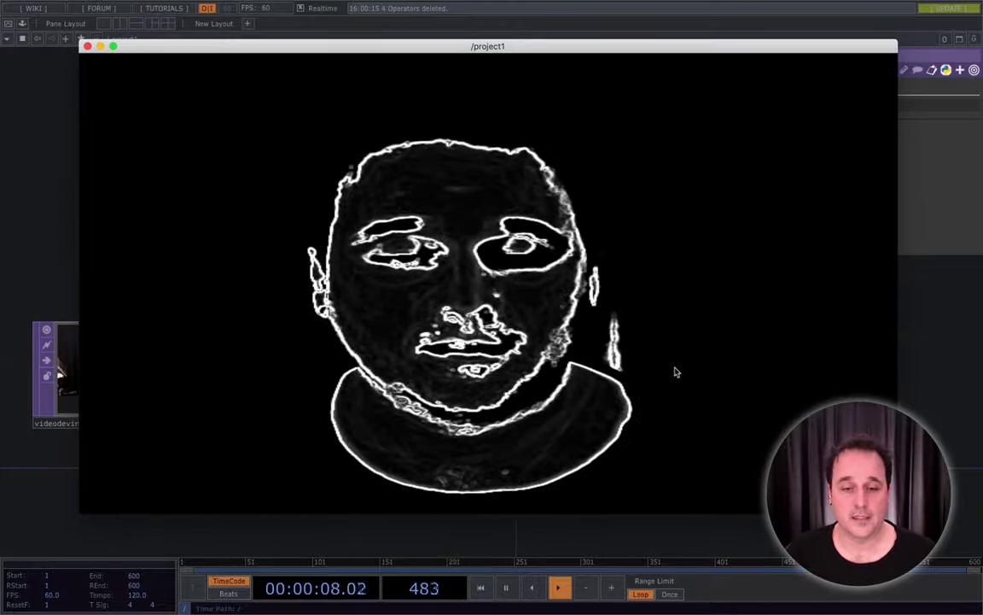
pyautogui.click(87, 46)
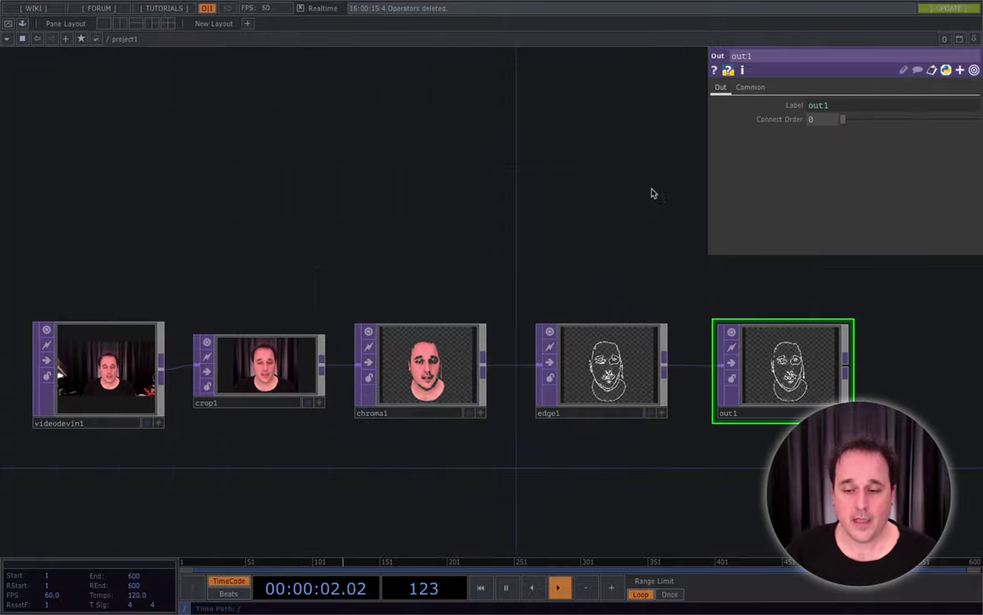